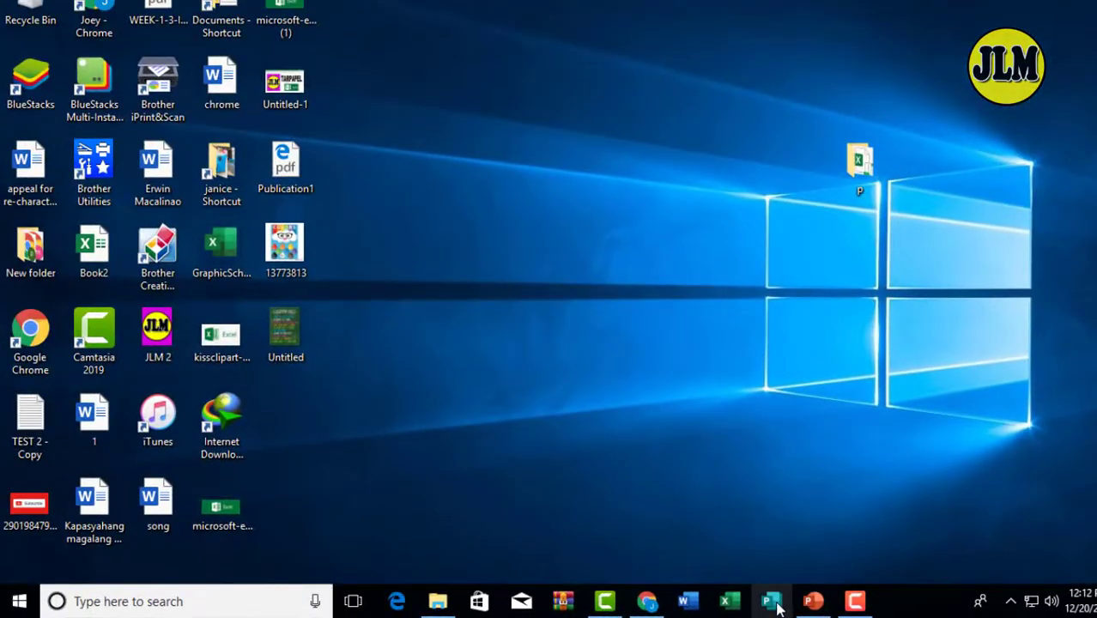
# - Launch Publisher and open the Create New Page Size dialog via More Blank Page Sizes
pyautogui.click(772, 603)
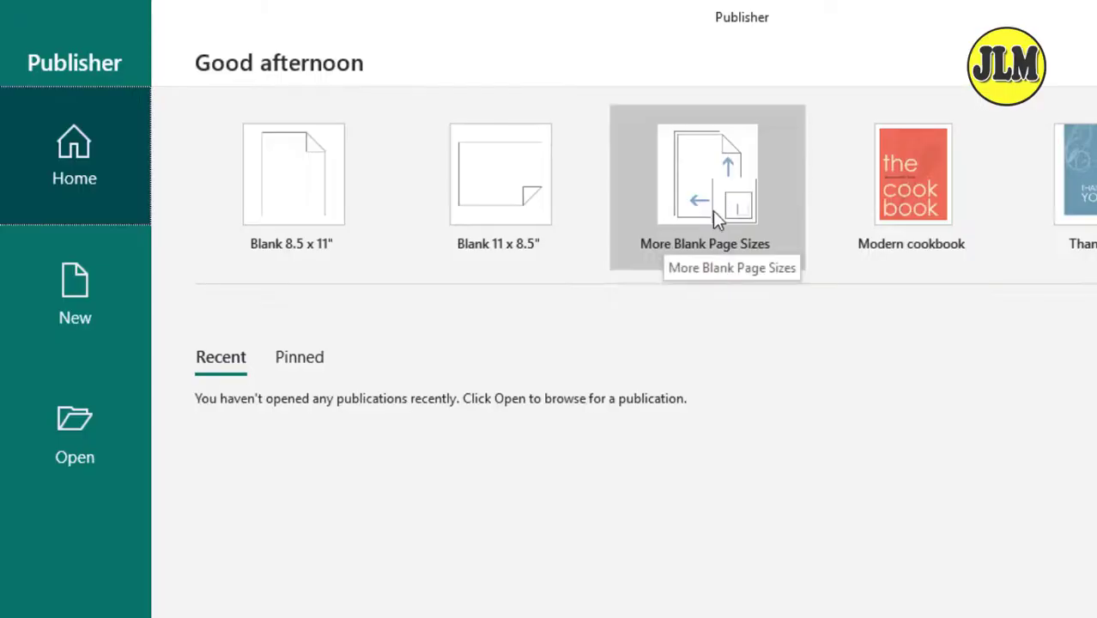
pyautogui.click(634, 193)
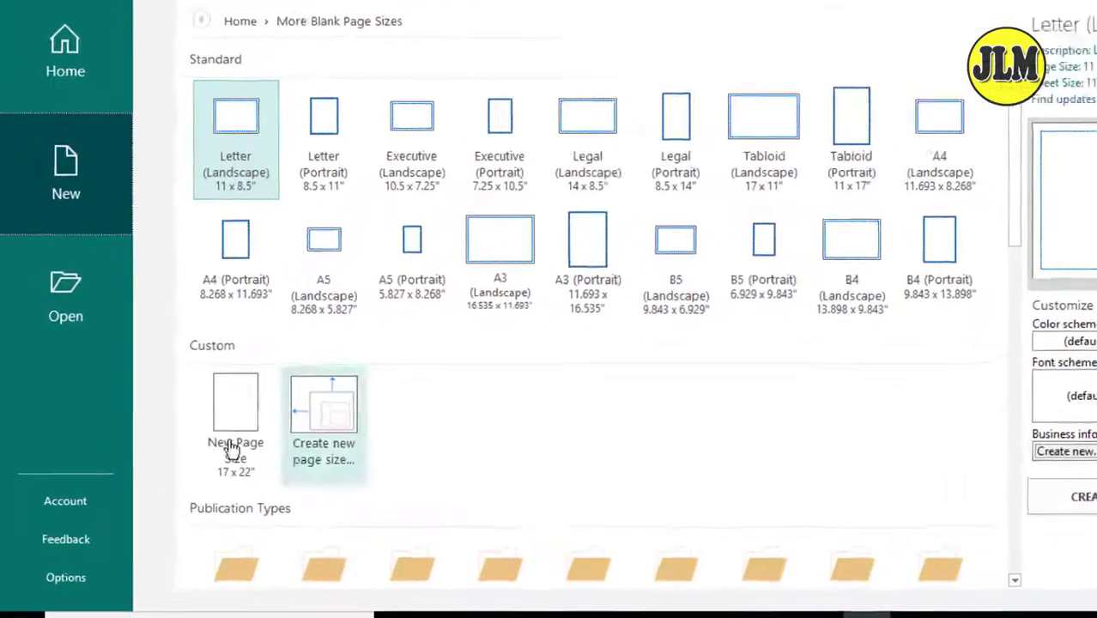
pyautogui.click(418, 370)
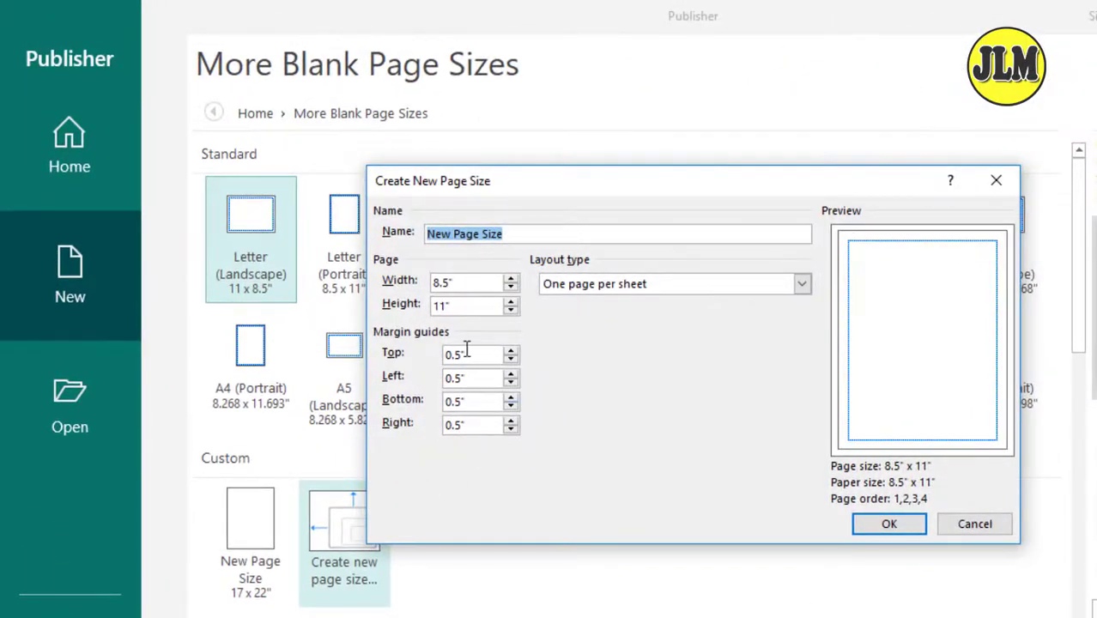
# - Change the Top, Left, Bottom and Right margin guides to 0.2 inches
pyautogui.click(461, 354)
pyautogui.write('2')
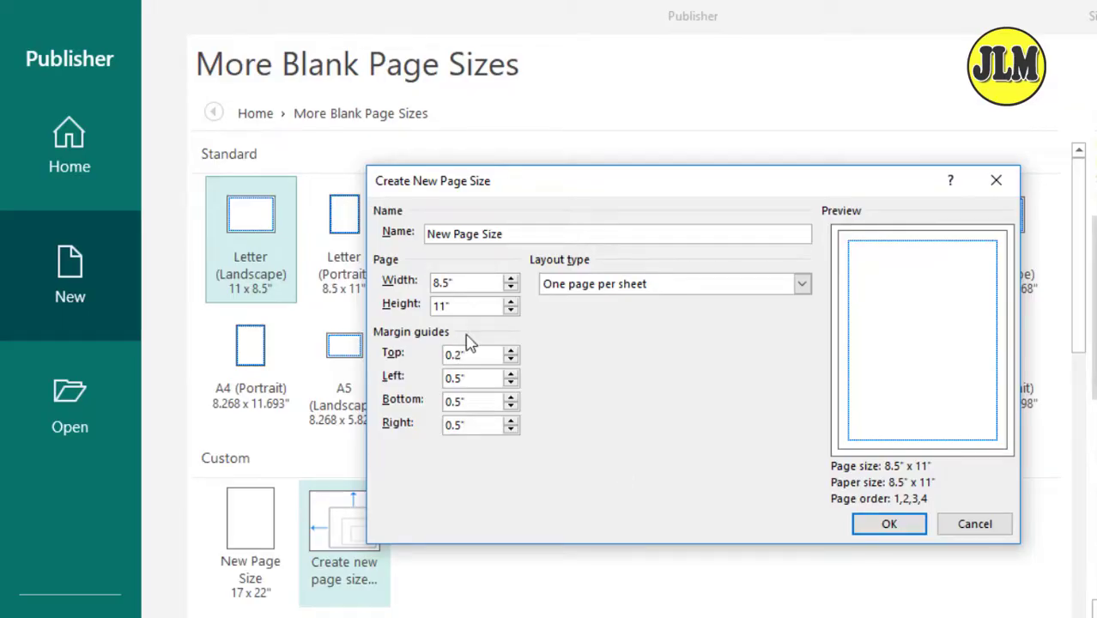
pyautogui.moveTo(476, 354); pyautogui.dragTo(441, 357)
pyautogui.moveTo(477, 378); pyautogui.dragTo(386, 381)
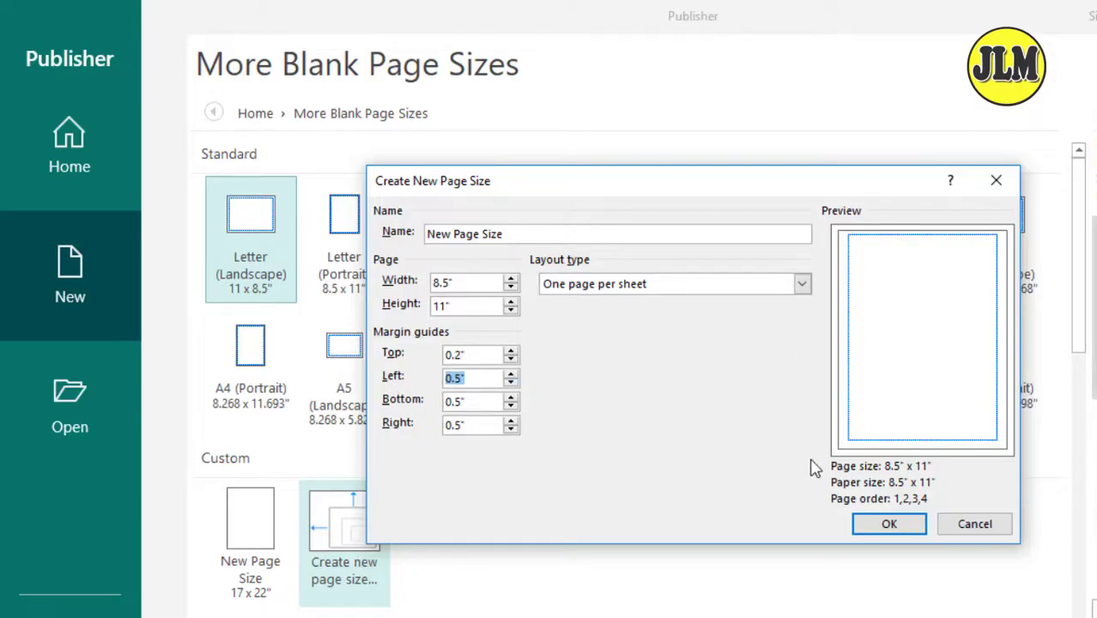
pyautogui.write('0.2')
pyautogui.moveTo(471, 400); pyautogui.dragTo(373, 401)
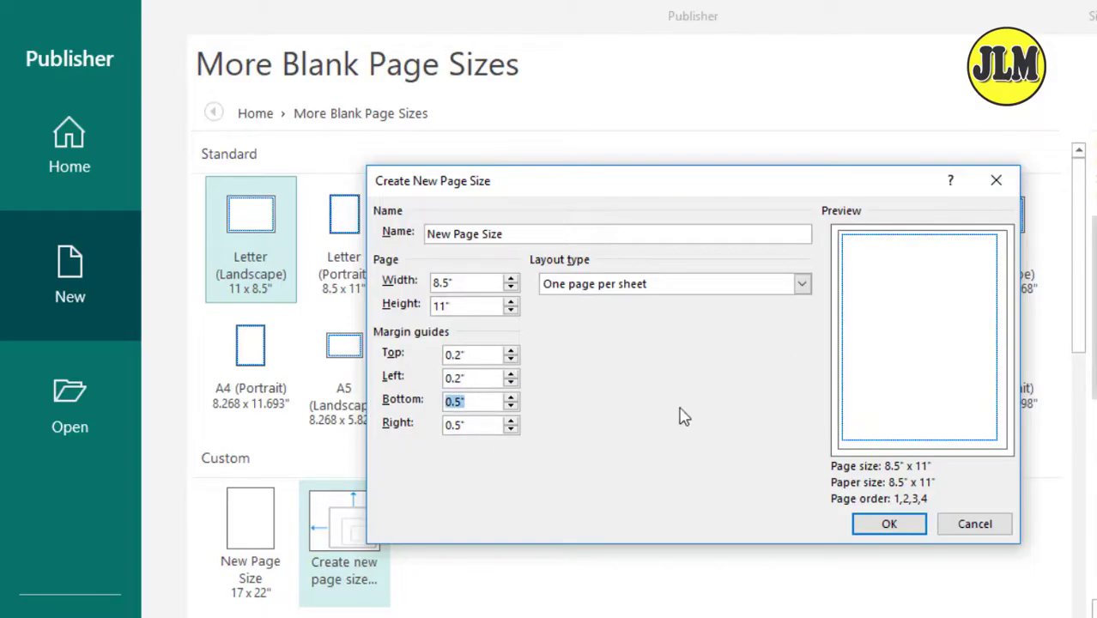
pyautogui.write('0.2')
pyautogui.moveTo(473, 425); pyautogui.dragTo(343, 427)
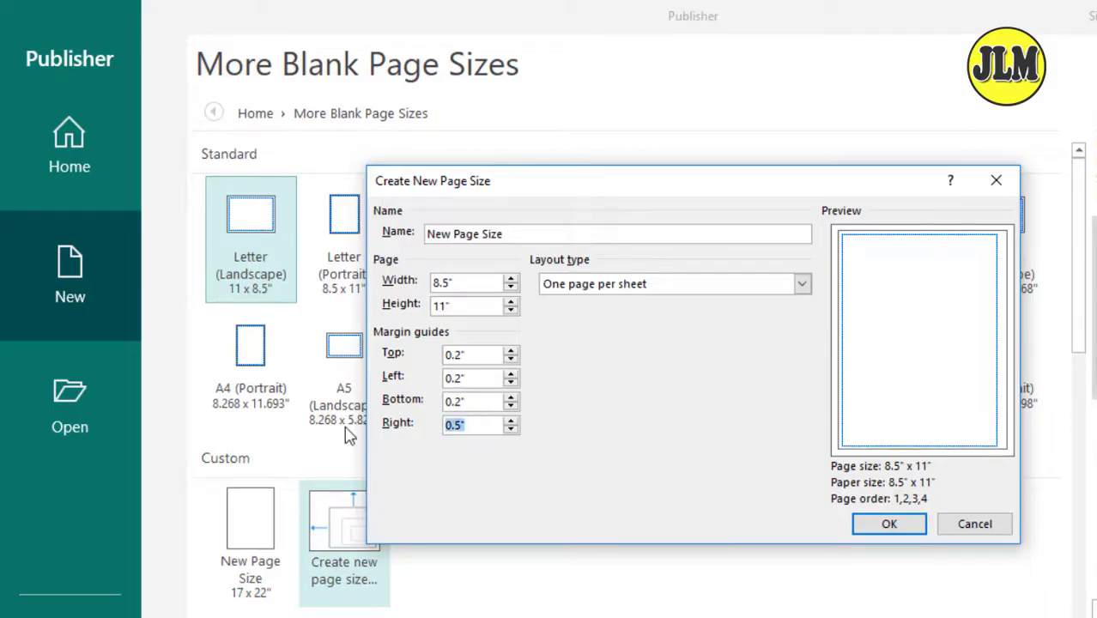
pyautogui.write('0.2')
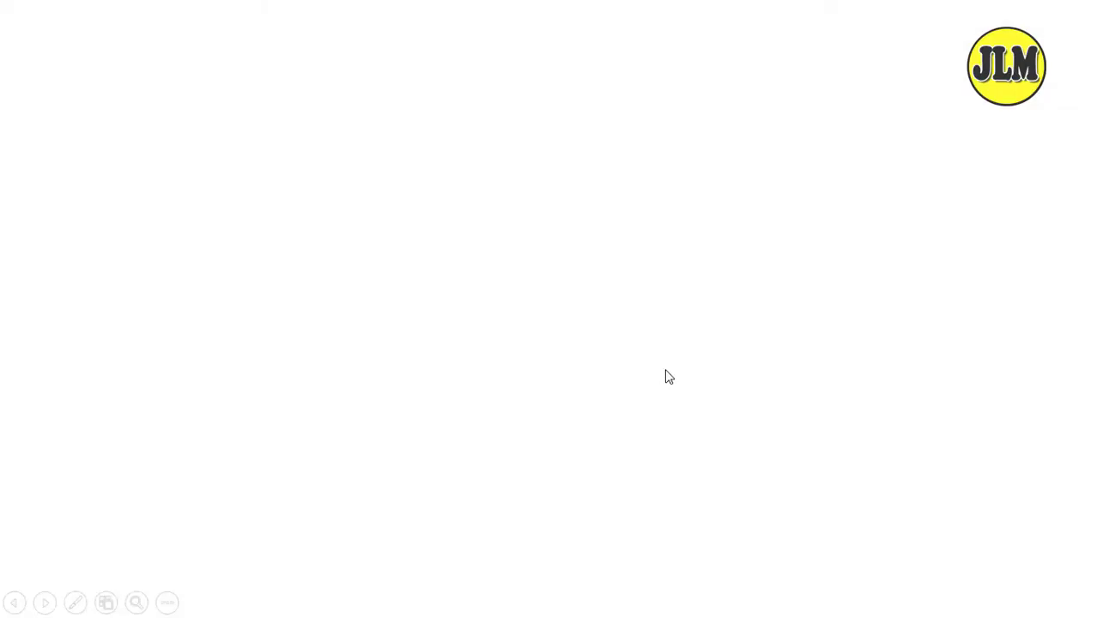
# - Animate the diagram: 8.5″ sheets spanning 17″ across, and 11″ sheets stacked vertically
pyautogui.click(667, 371)
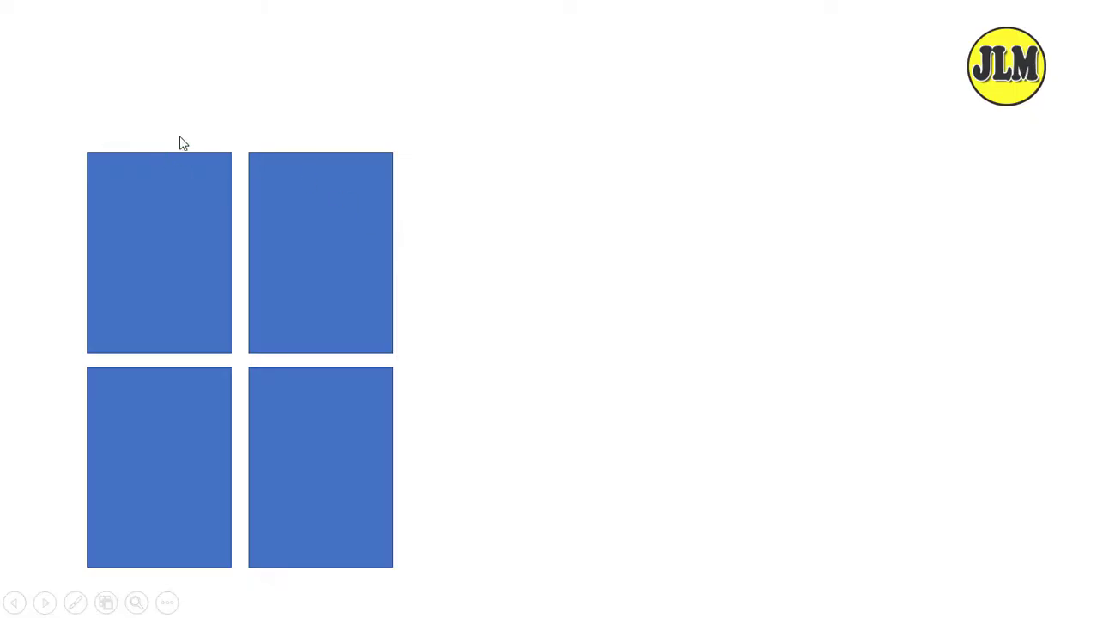
pyautogui.click(598, 312)
pyautogui.click(309, 164)
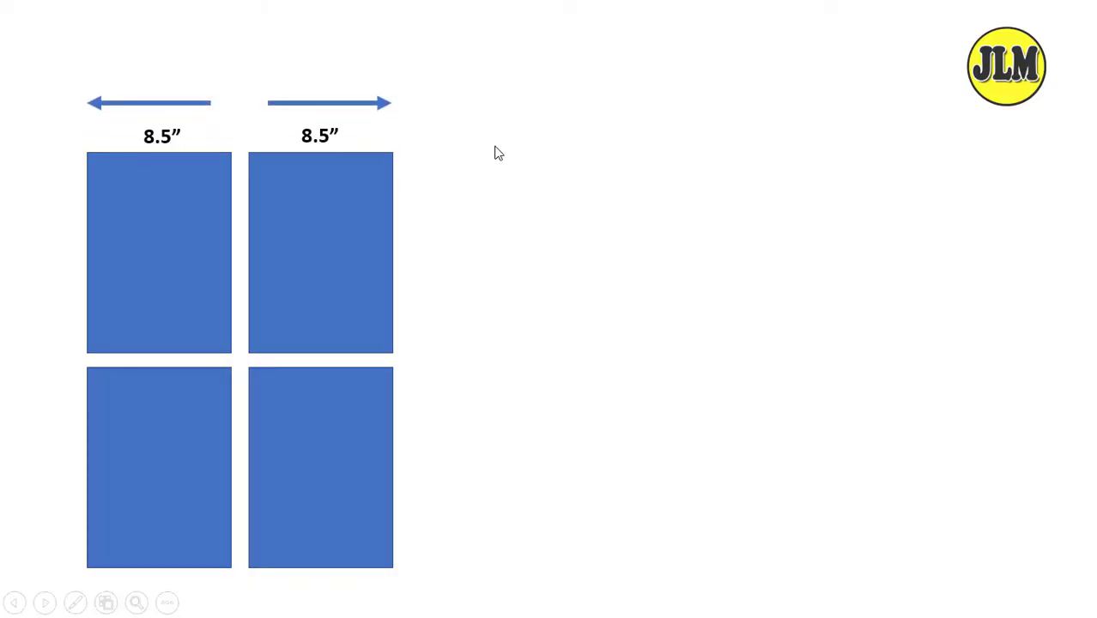
pyautogui.click(388, 147)
pyautogui.click(637, 301)
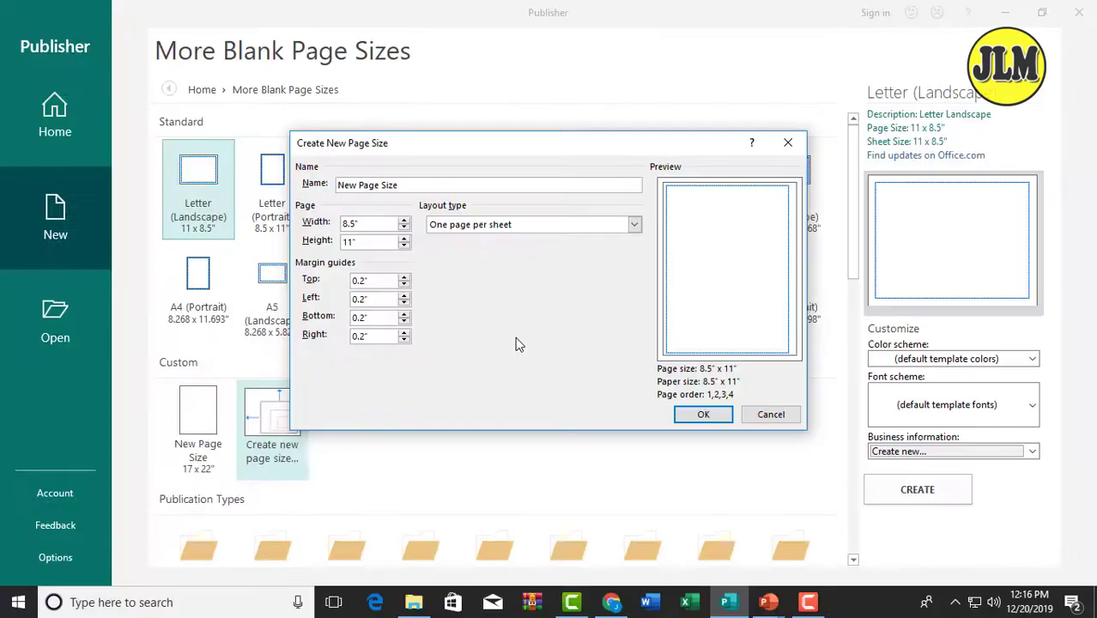
# - Set width 17″ and height 22″, save the New Page Size, and create a blank publication
pyautogui.moveTo(373, 223); pyautogui.dragTo(343, 222)
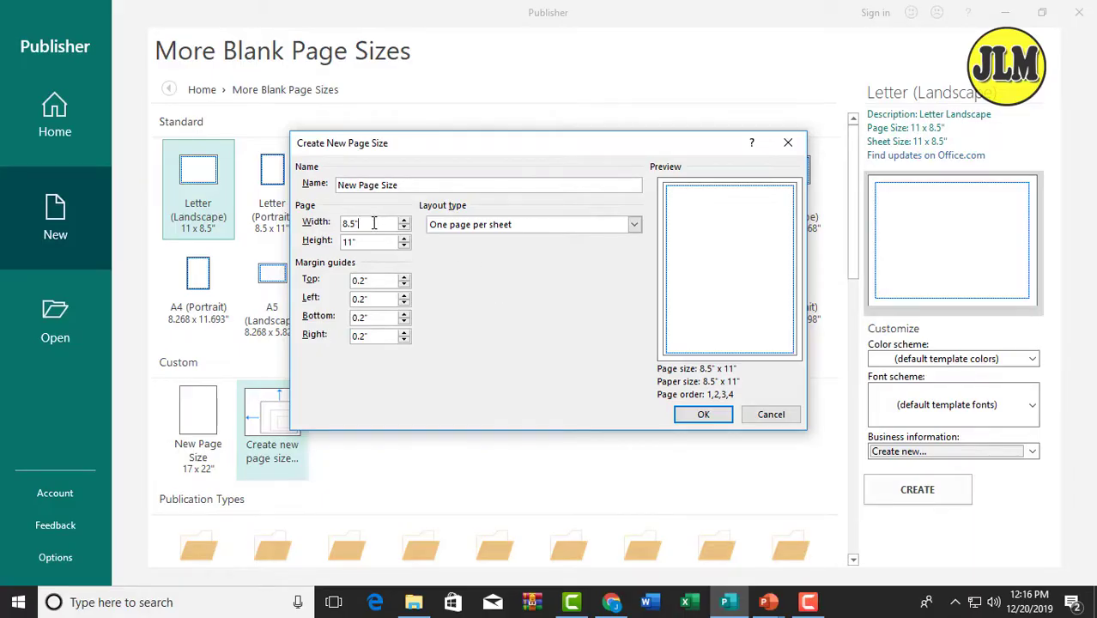
pyautogui.write('17')
pyautogui.press('Tab')
pyautogui.write('22')
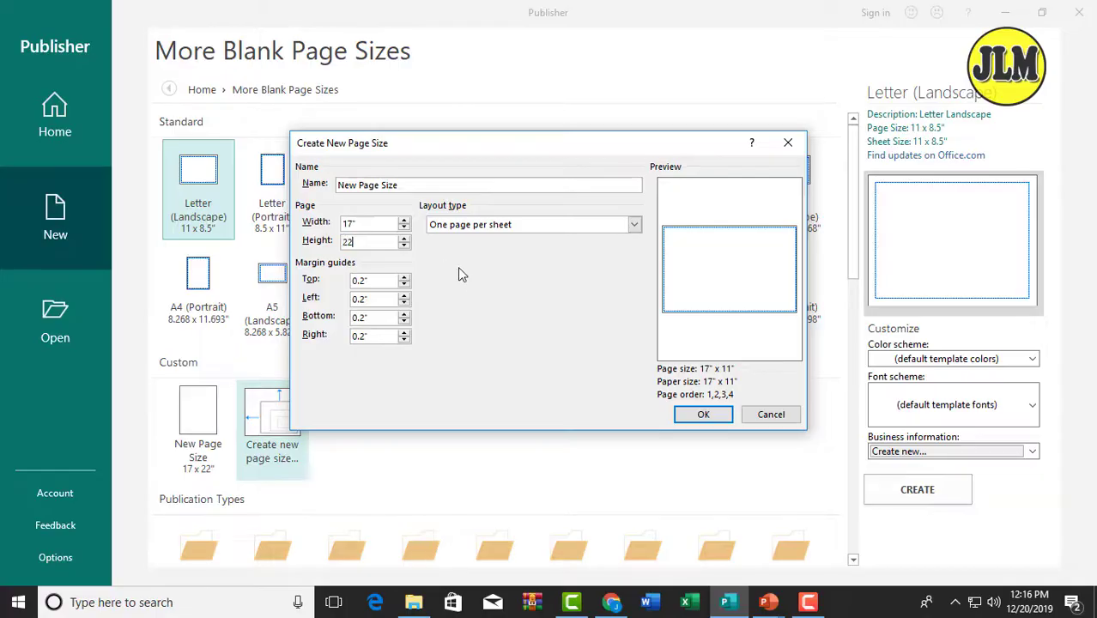
pyautogui.click(705, 415)
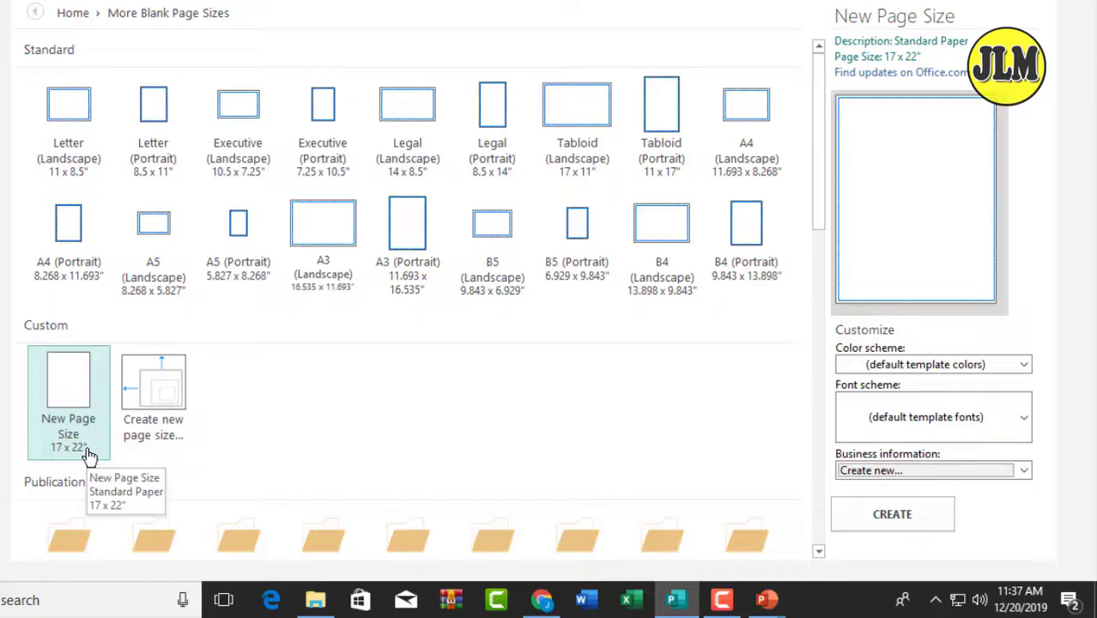
pyautogui.click(898, 522)
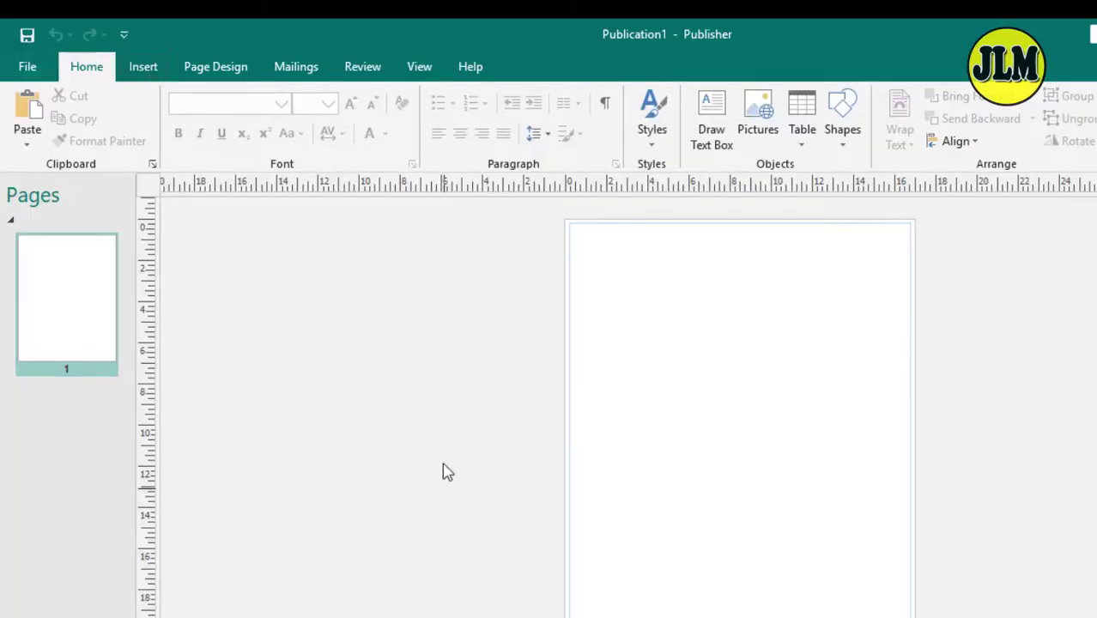
# - Insert the 'Untitled' Classroom Rules picture from the Desktop onto the 17 x 22 page
pyautogui.click(142, 69)
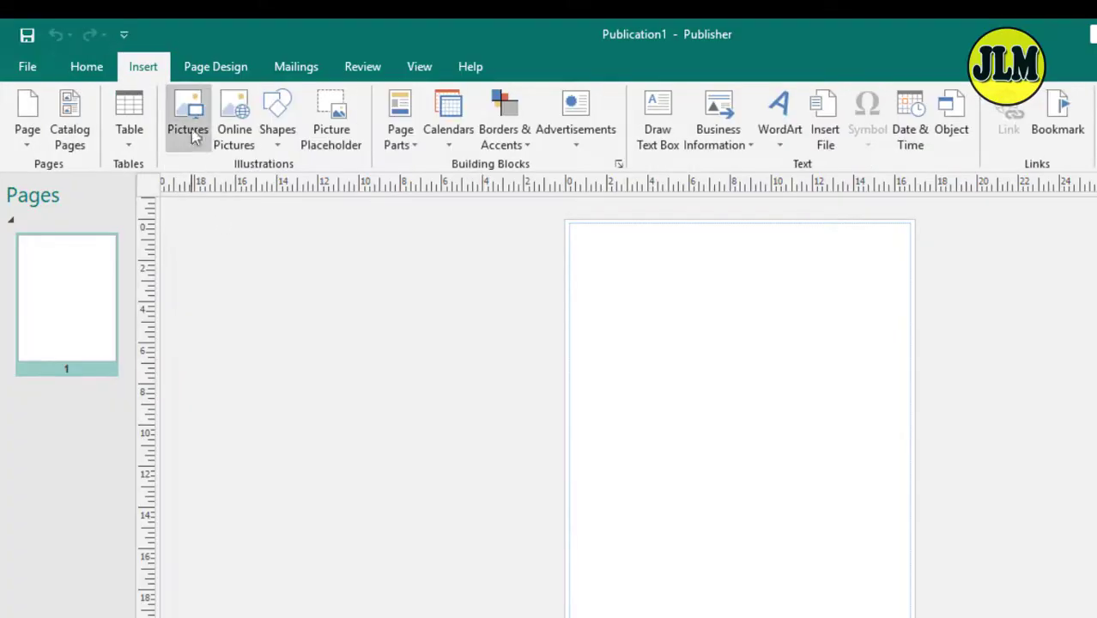
pyautogui.click(189, 139)
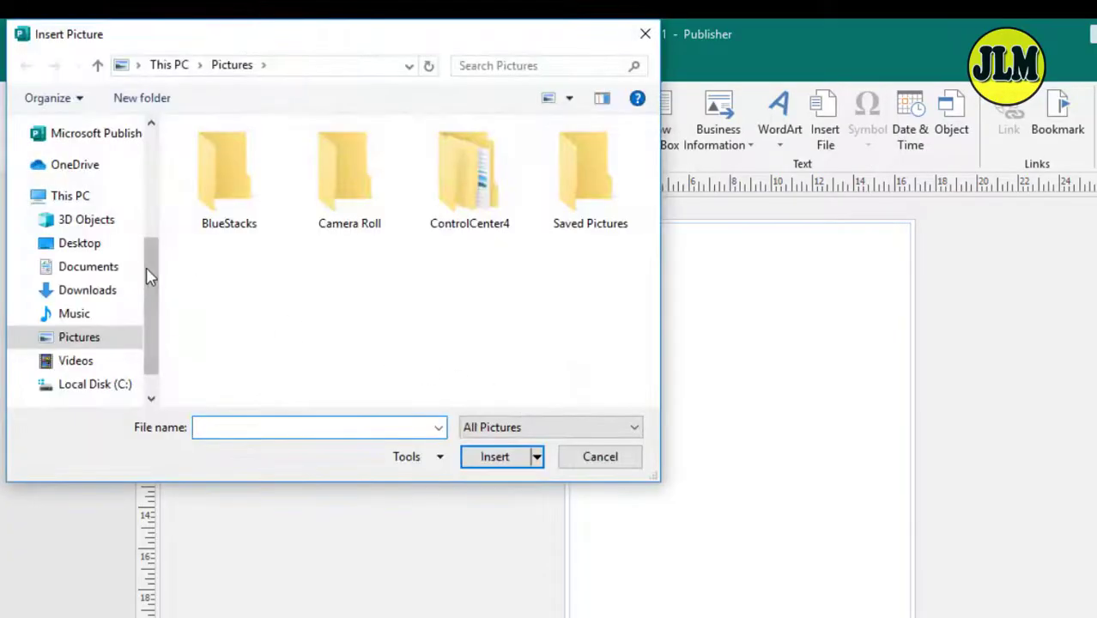
pyautogui.click(89, 245)
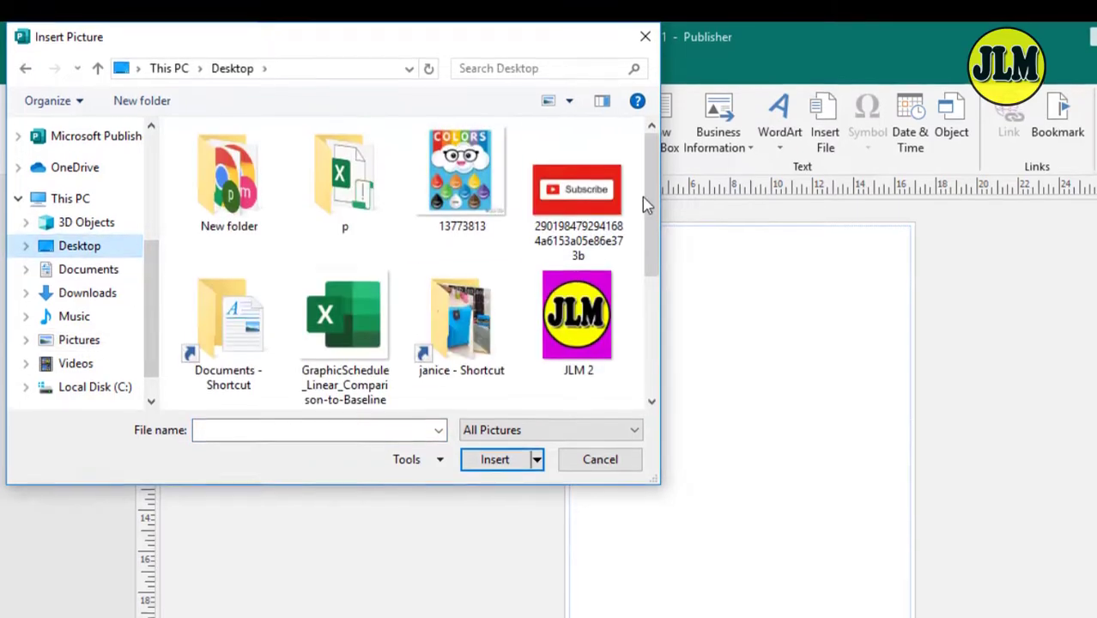
pyautogui.moveTo(650, 189); pyautogui.dragTo(649, 332)
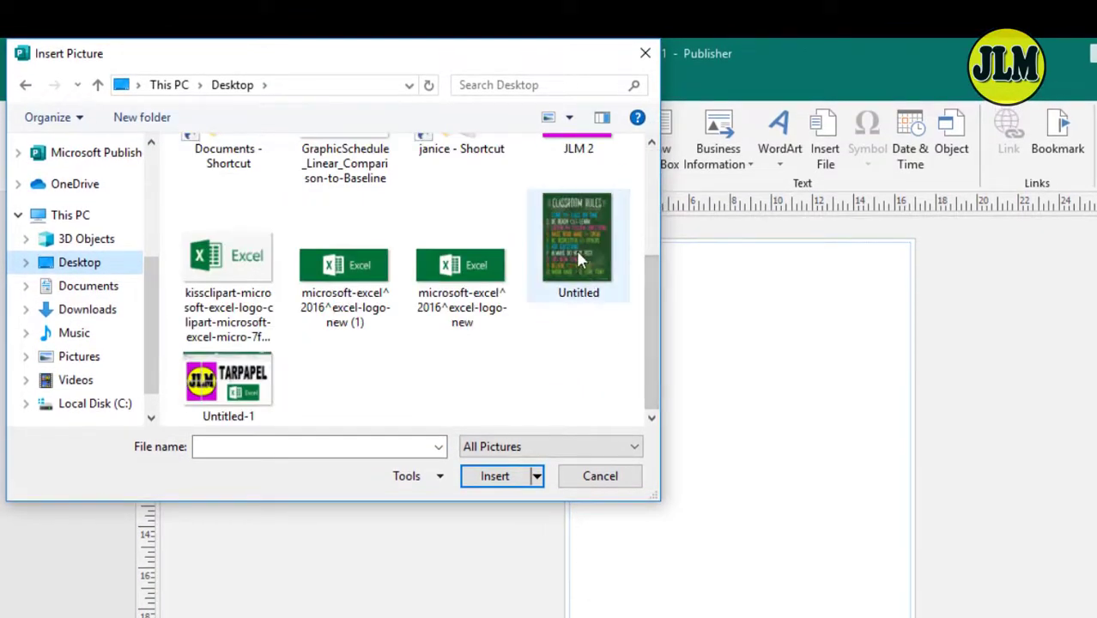
pyautogui.click(578, 254)
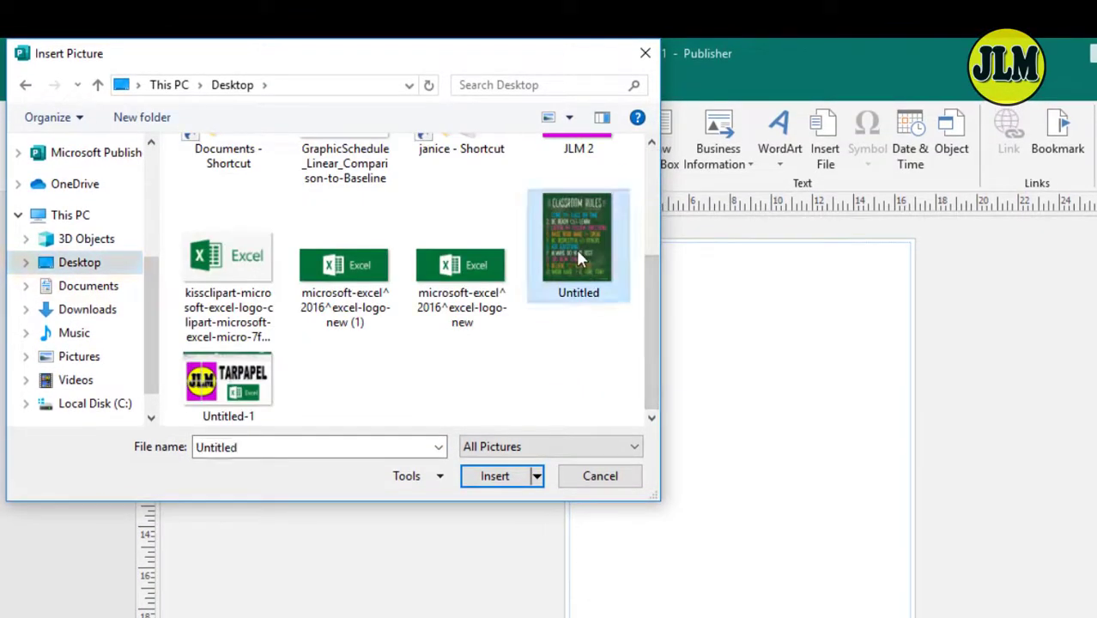
pyautogui.click(495, 477)
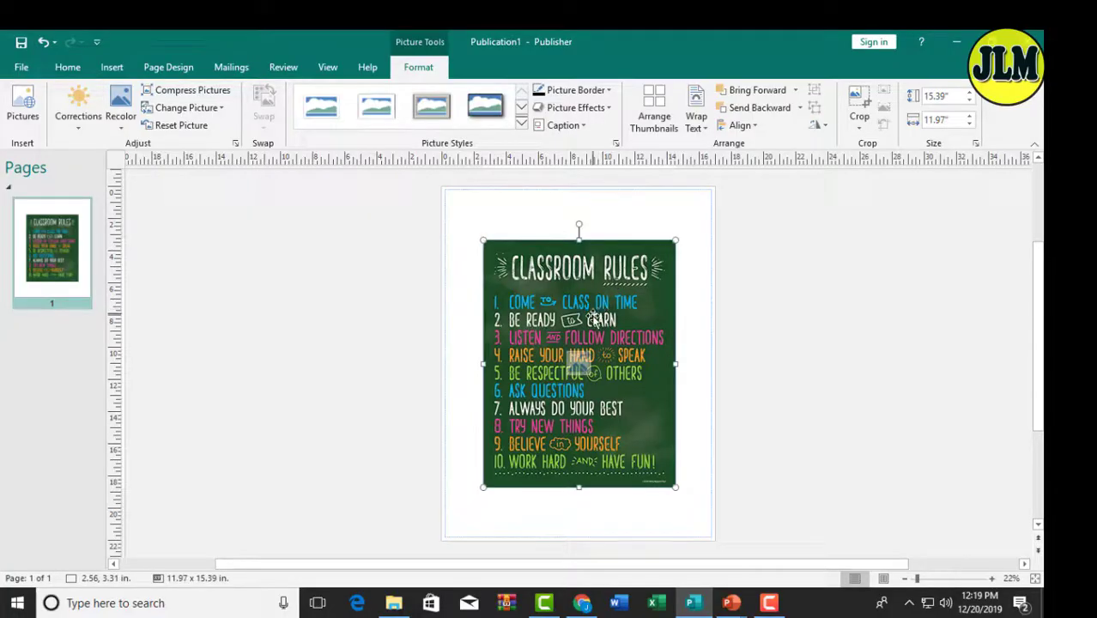
# - Stretch the picture from the page's top-left to bottom-right corner, about 16.49 x 21.2 in
pyautogui.moveTo(590, 314); pyautogui.dragTo(560, 273)
pyautogui.moveTo(639, 440)
pyautogui.mouseDown()
pyautogui.moveTo(701, 532)
pyautogui.moveTo(632, 548)
pyautogui.mouseUp()
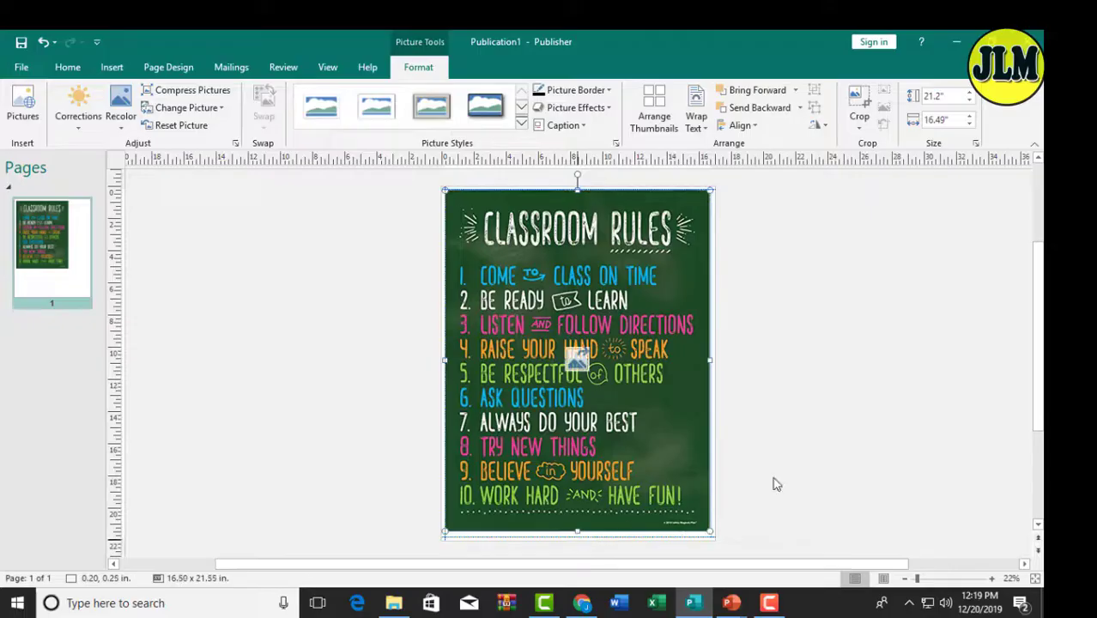
pyautogui.click(726, 435)
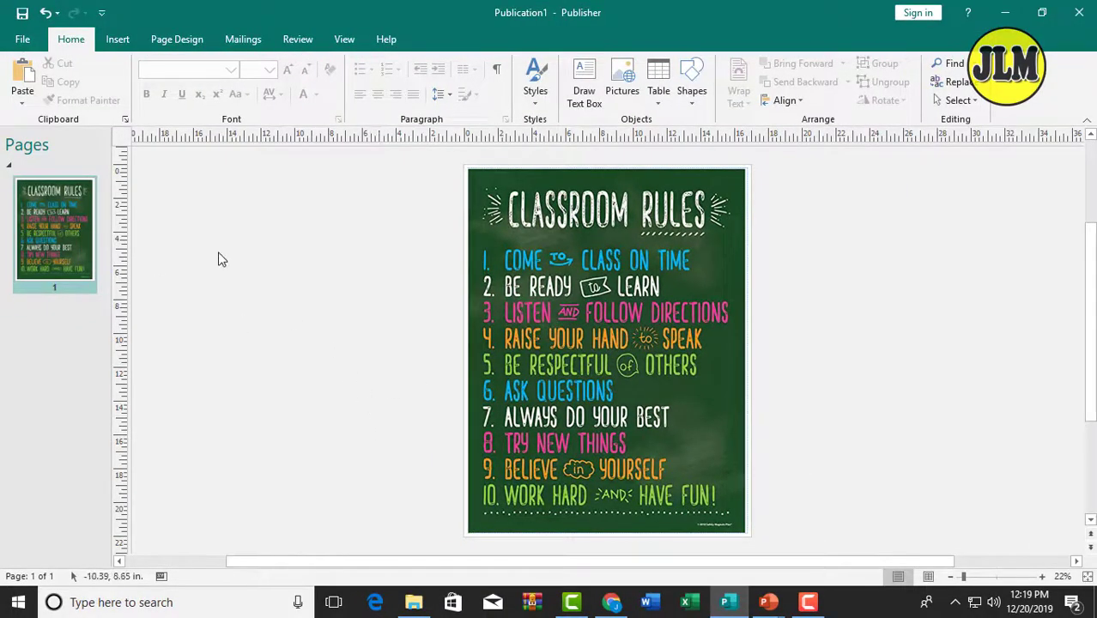
# - Preview the tiled printout under File > Print, then go back to the publication
pyautogui.click(22, 38)
pyautogui.click(44, 287)
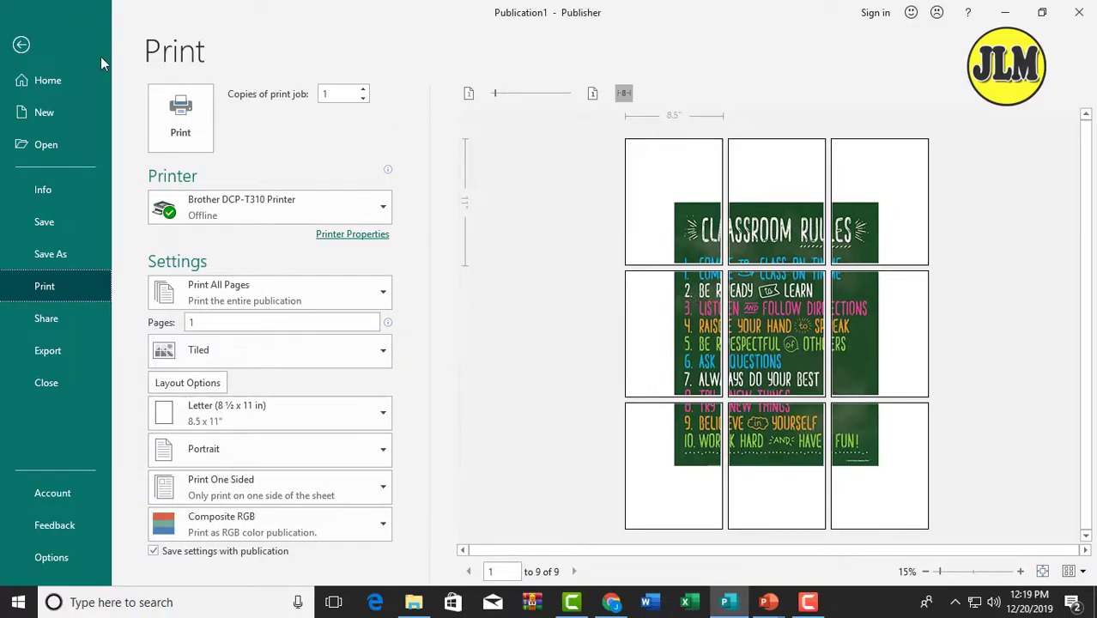
pyautogui.click(23, 48)
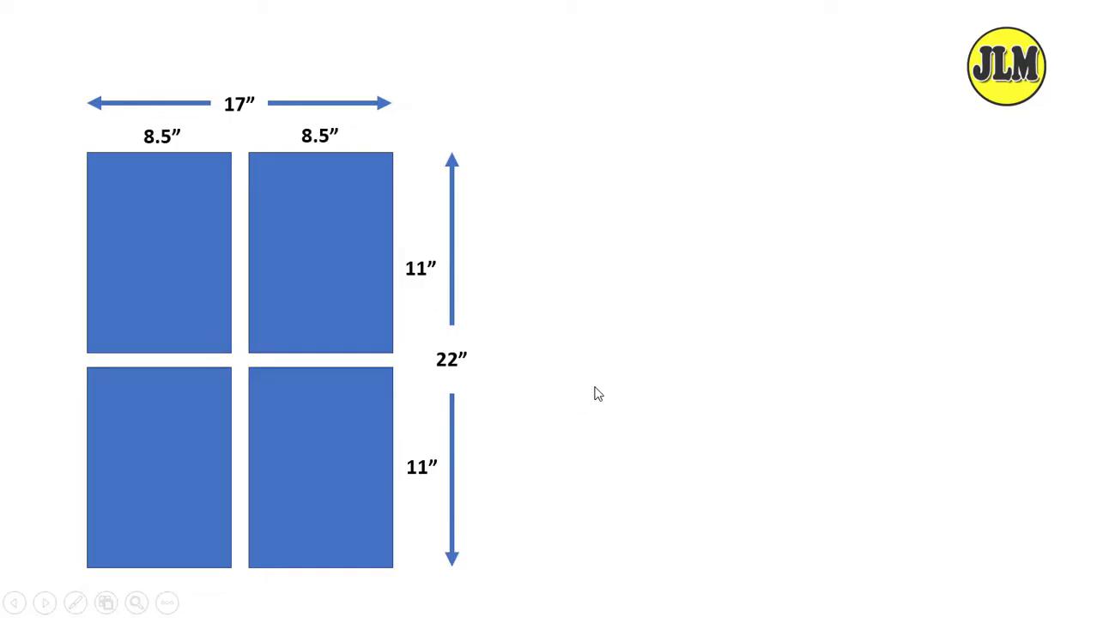
# - Step through the slide to reveal Width = 16″ and Height = 21″, then exit the show
pyautogui.click(610, 351)
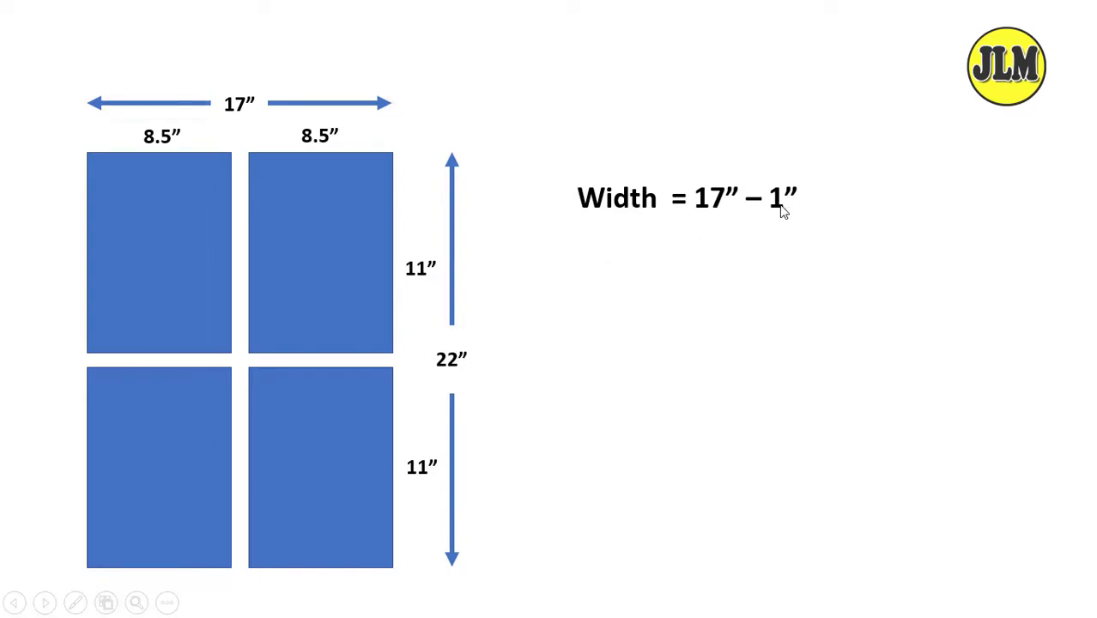
pyautogui.click(804, 343)
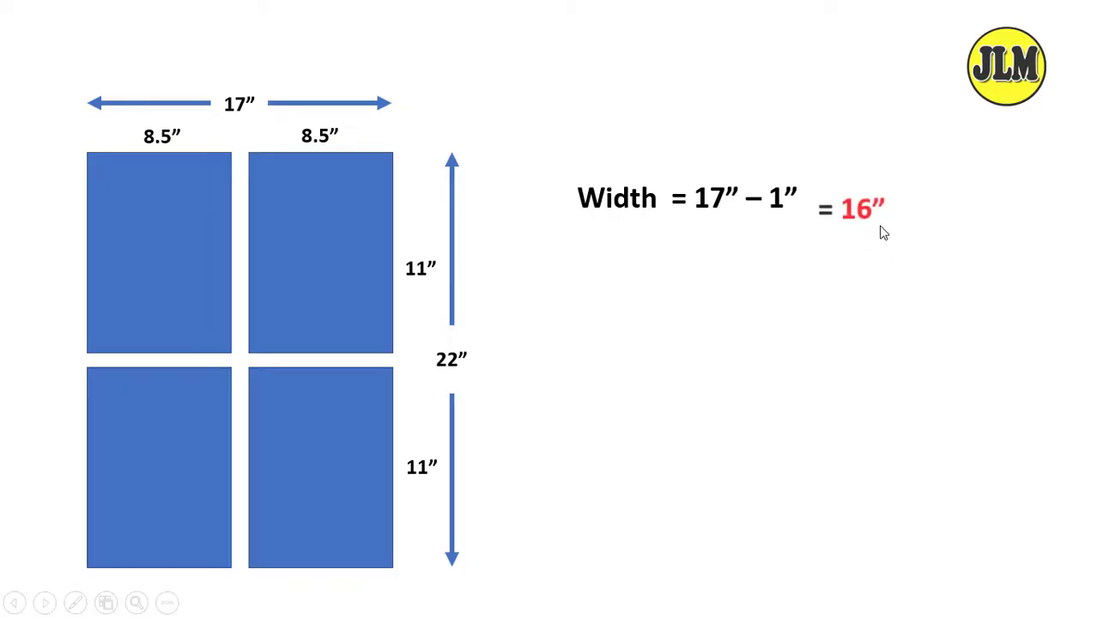
pyautogui.click(727, 360)
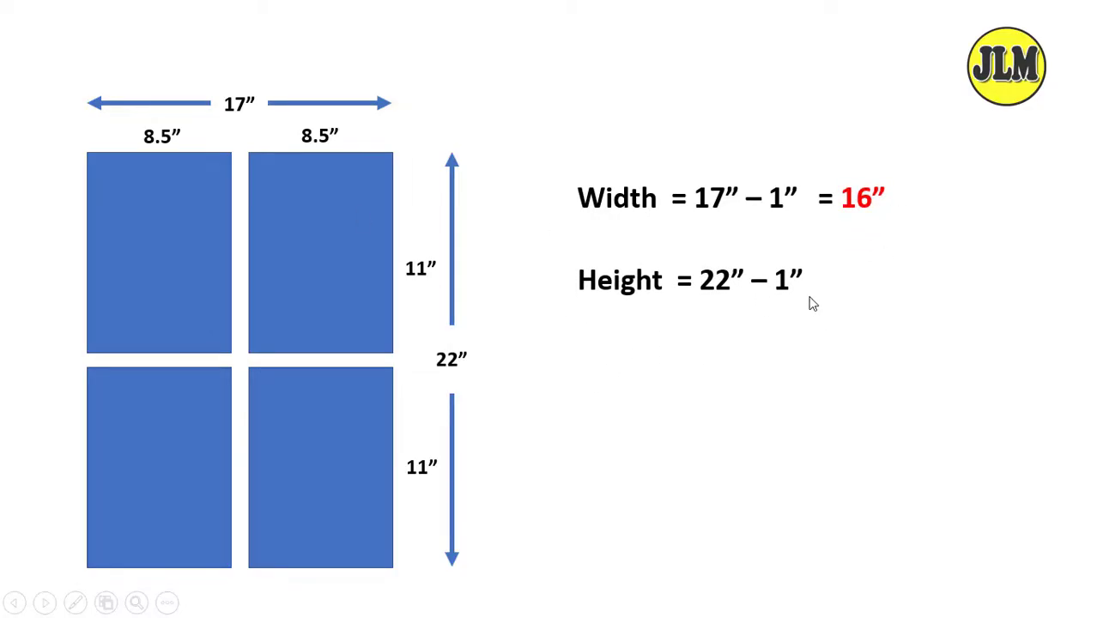
pyautogui.click(814, 393)
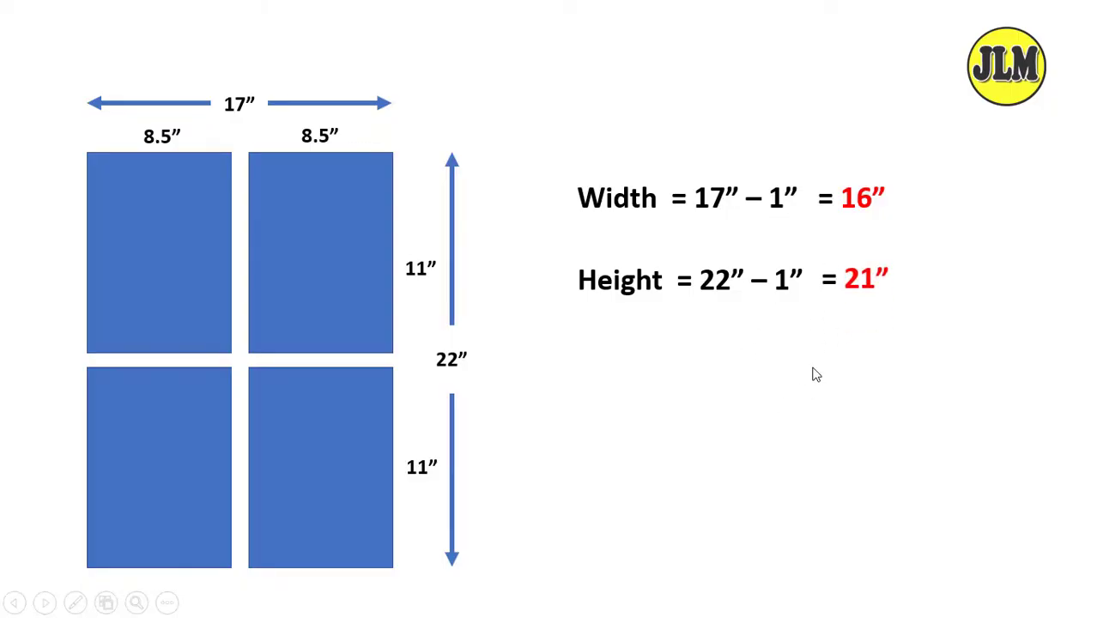
pyautogui.click(663, 398)
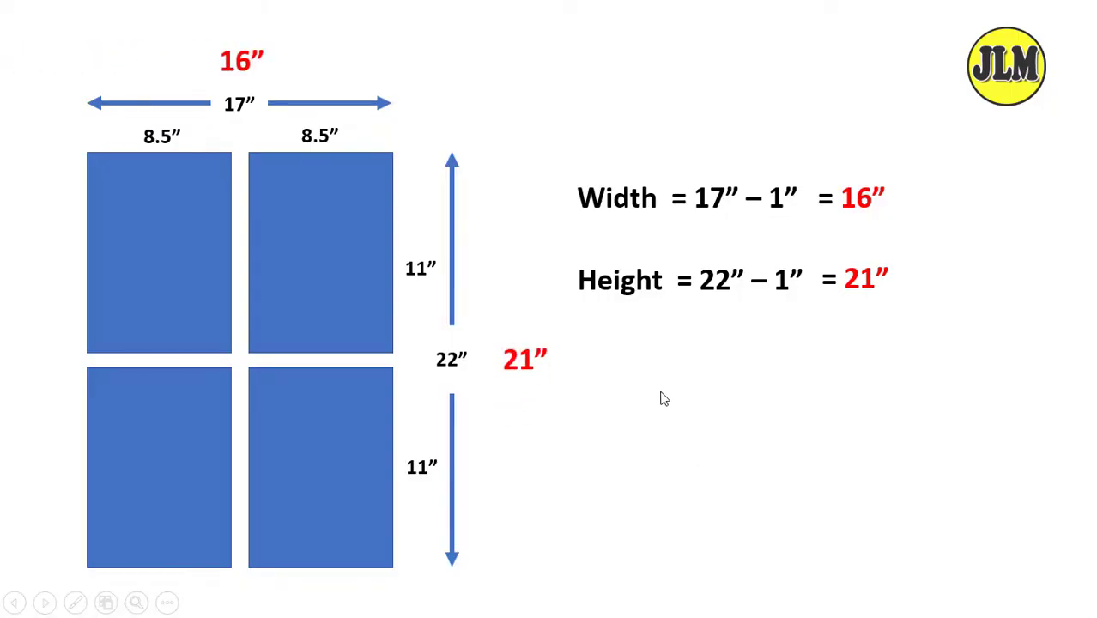
pyautogui.click(664, 398)
pyautogui.click(658, 356)
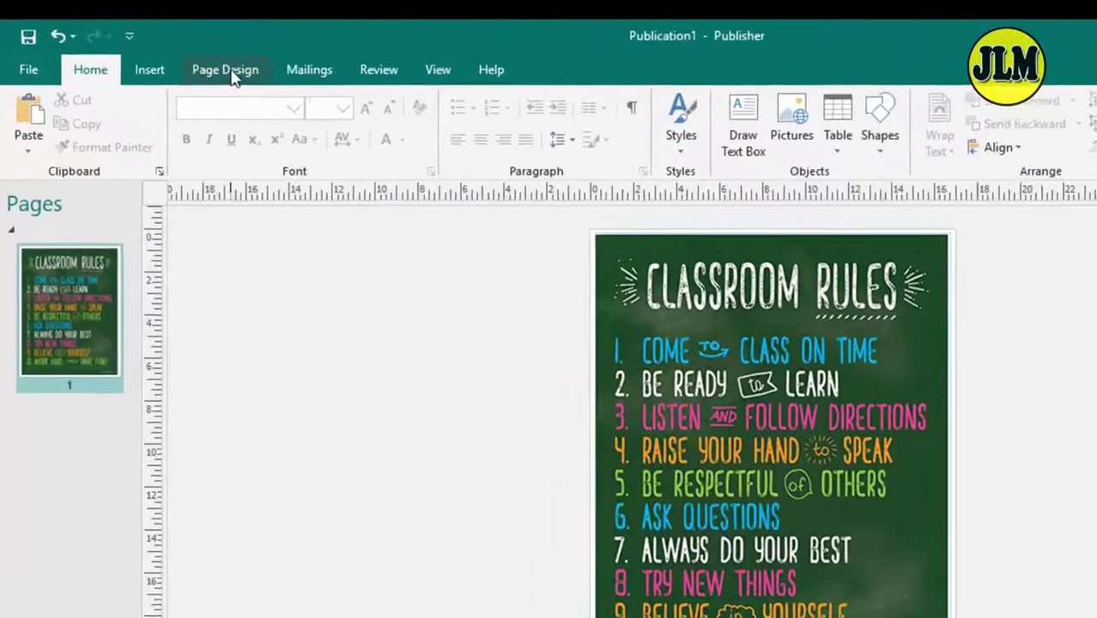
# - Change the page size in Page Setup to 16 inches wide by 21 inches tall
pyautogui.click(230, 72)
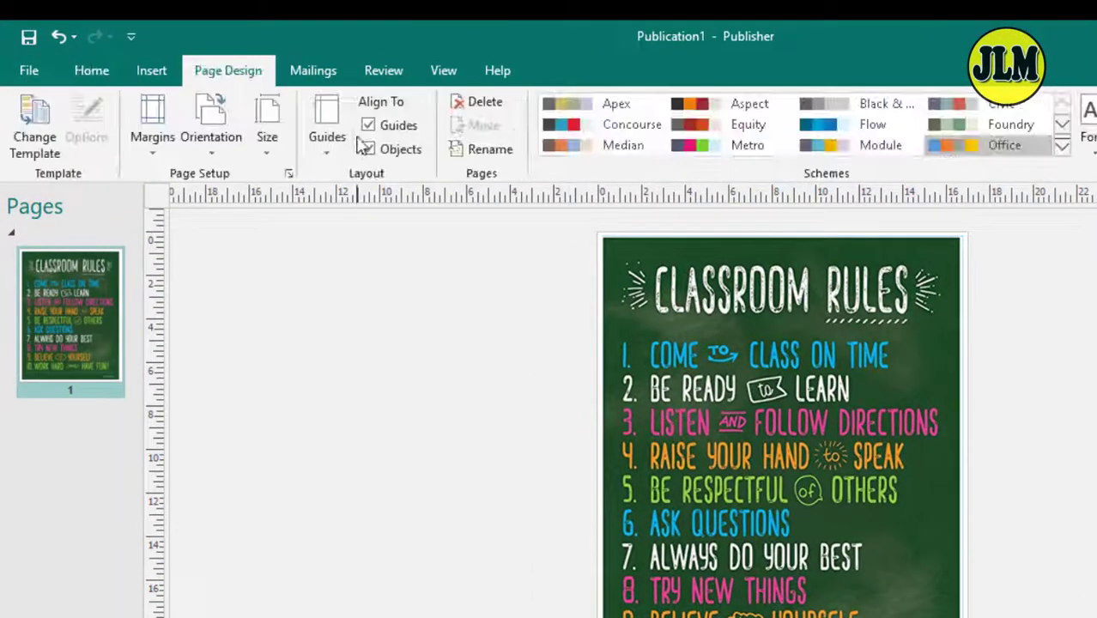
pyautogui.click(269, 160)
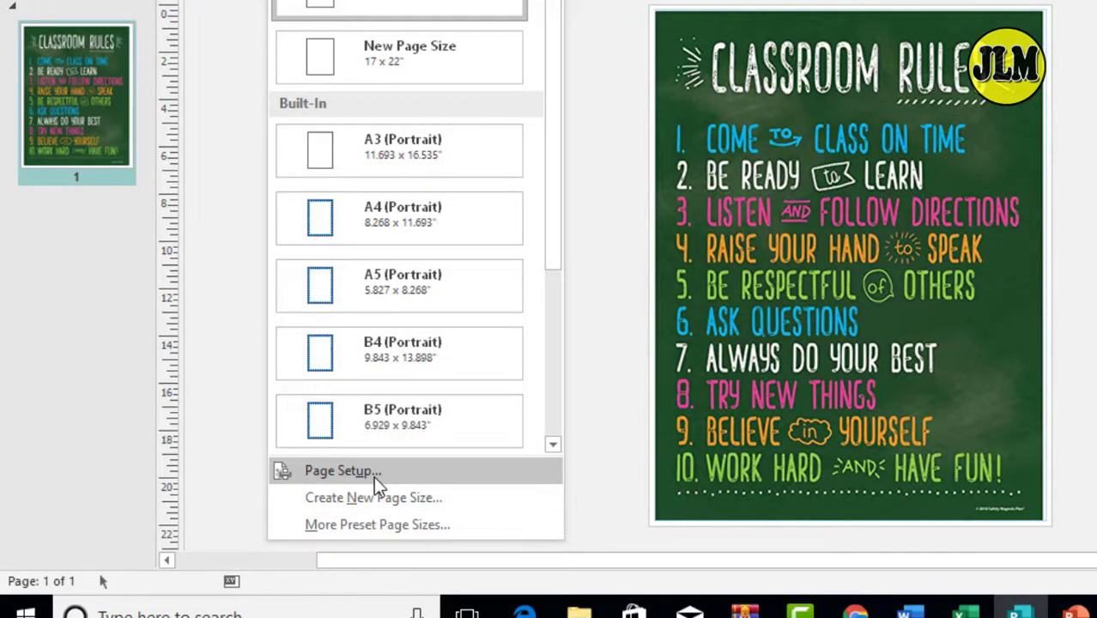
pyautogui.click(343, 472)
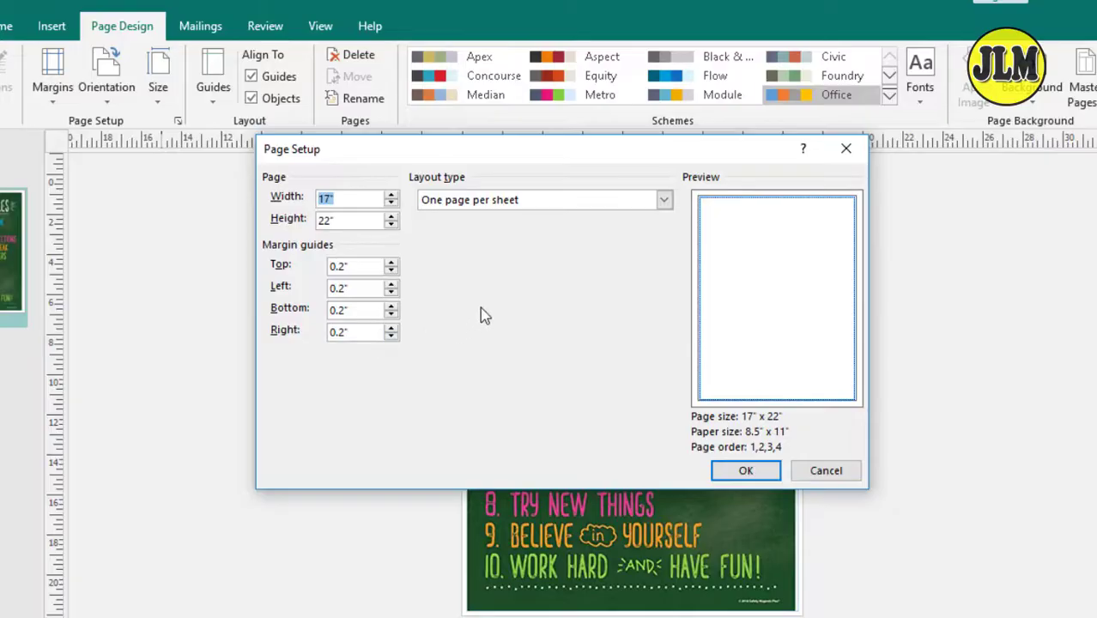
pyautogui.click(352, 199)
pyautogui.write('6')
pyautogui.click(350, 220)
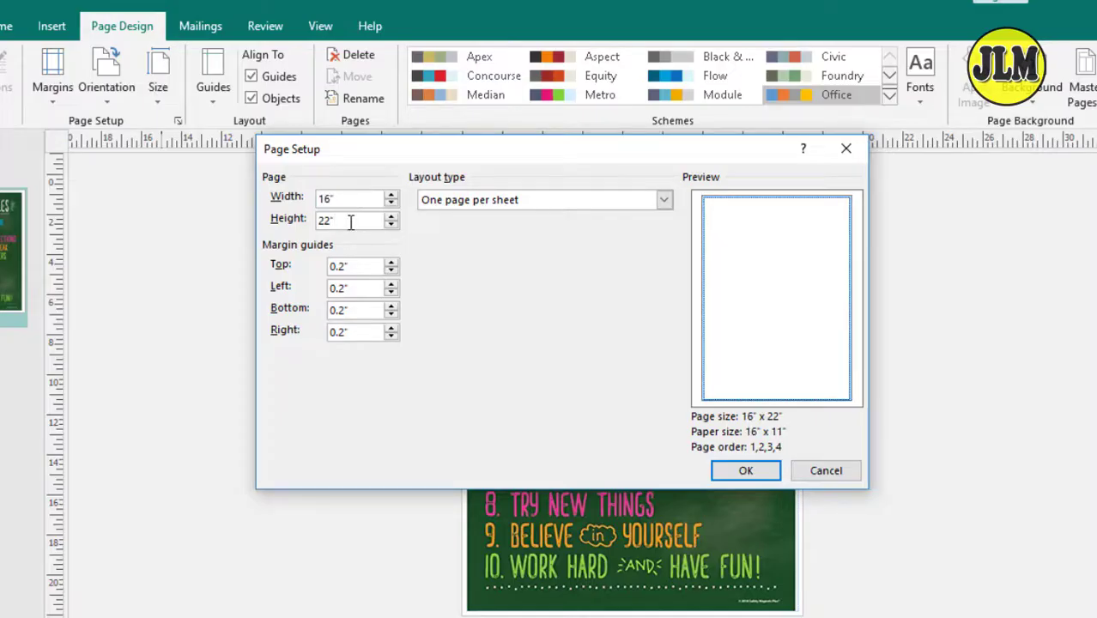
pyautogui.press('BackSpace')
pyautogui.click(749, 474)
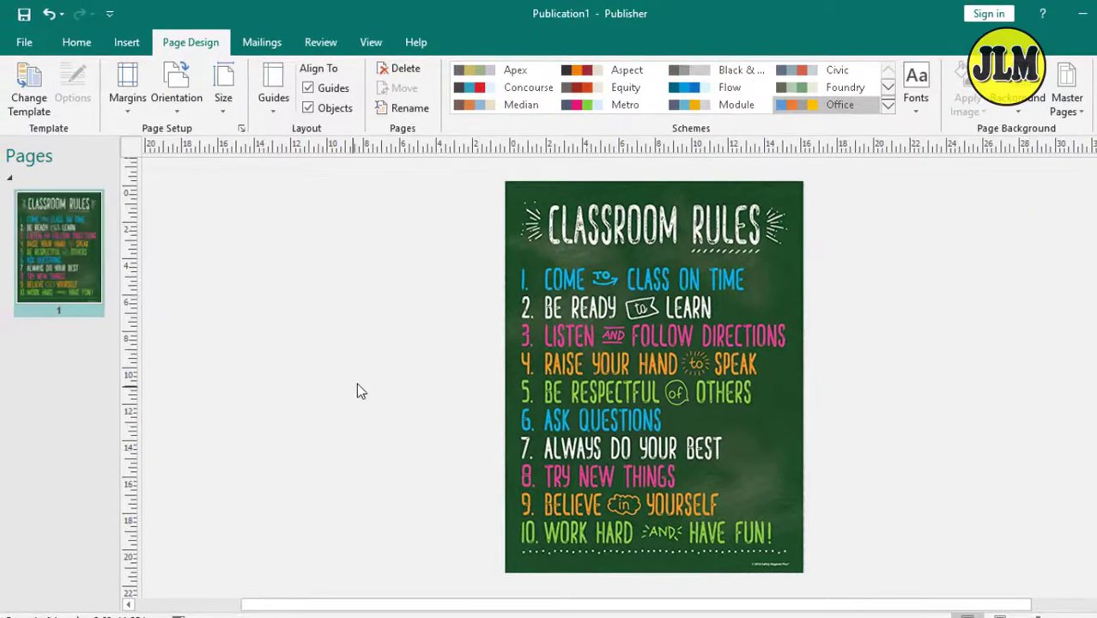
pyautogui.click(26, 43)
pyautogui.click(60, 307)
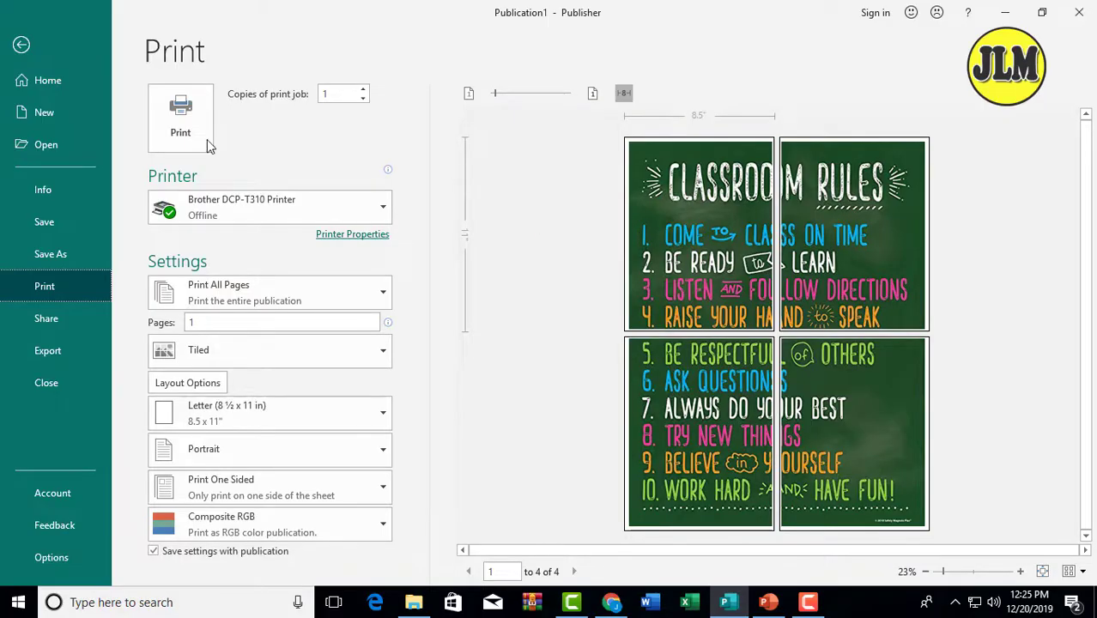
pyautogui.click(22, 44)
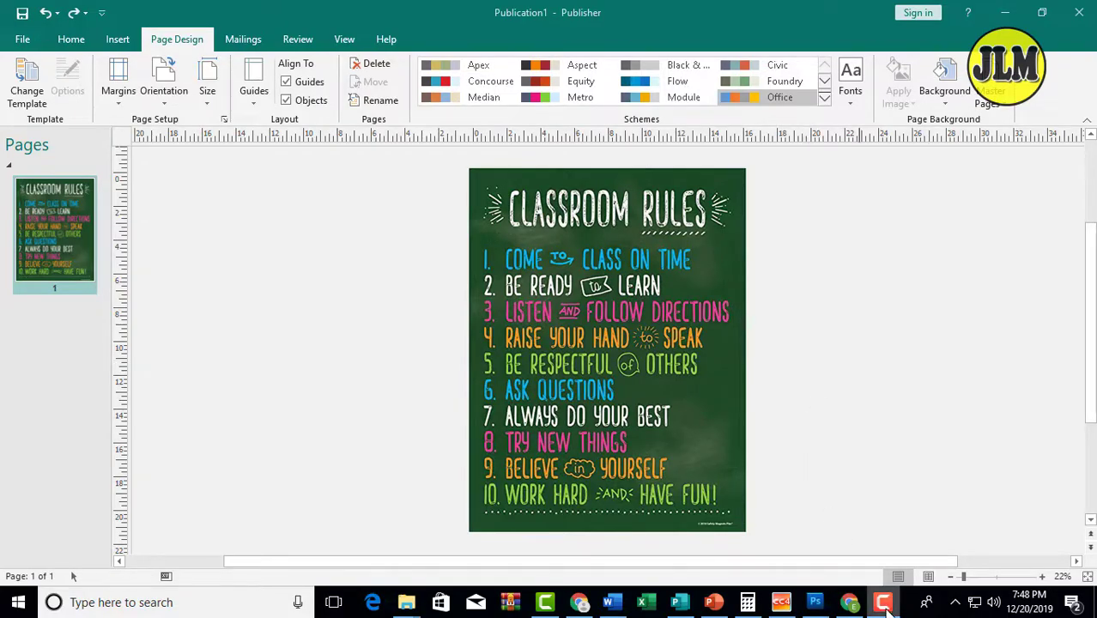
# - Start the PowerPoint show and reveal the six-sheet grid, 25.5″ wide by 22″ tall
pyautogui.click(709, 605)
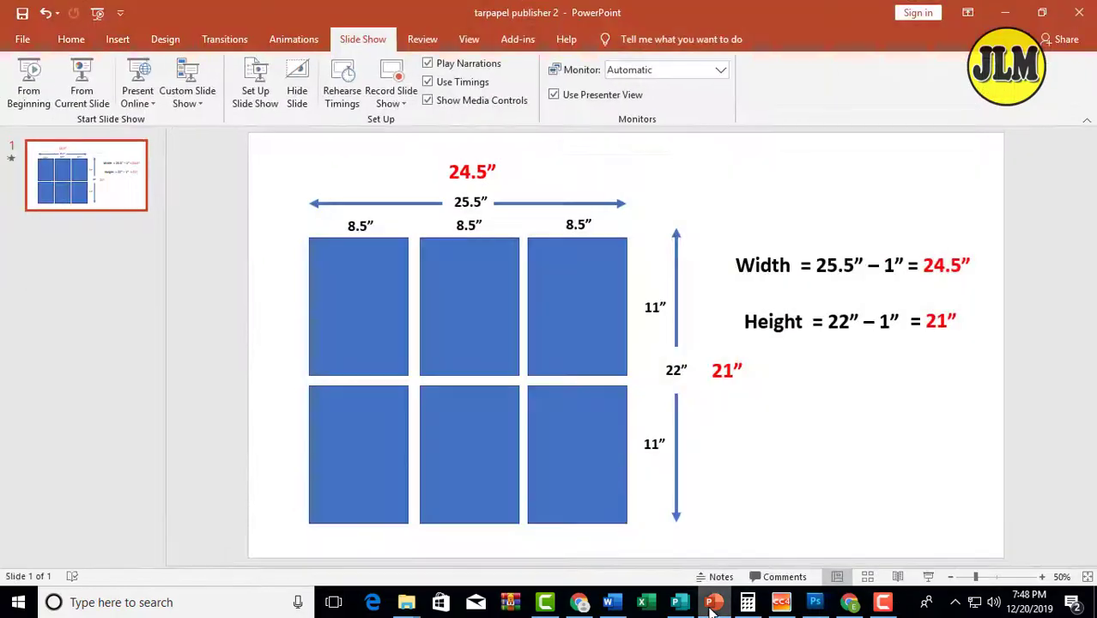
pyautogui.click(39, 95)
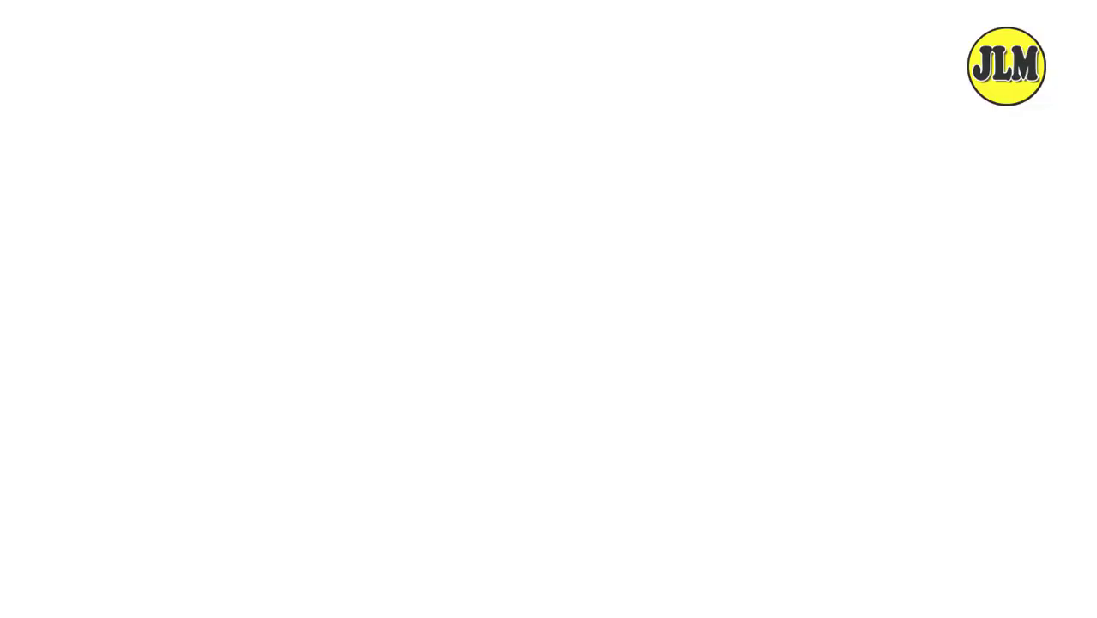
pyautogui.click(862, 327)
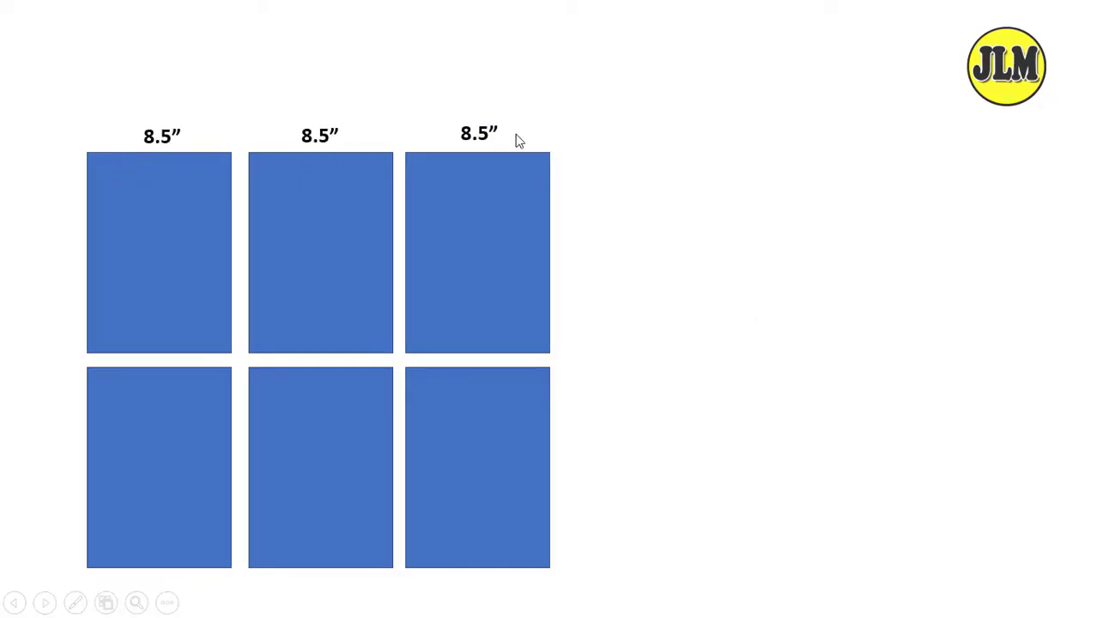
pyautogui.click(728, 229)
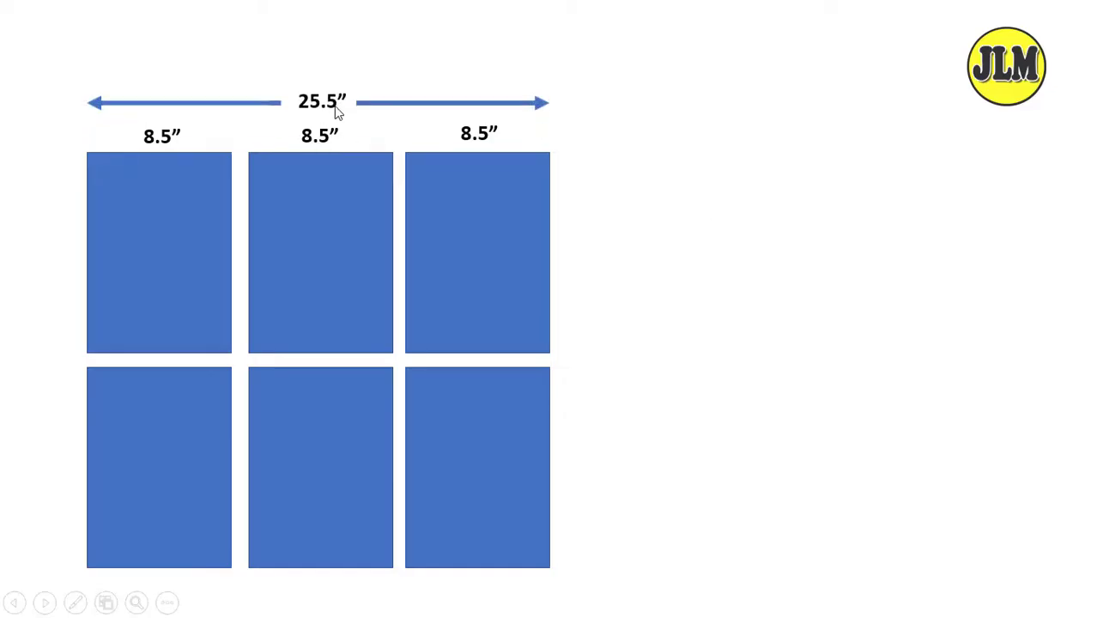
pyautogui.click(786, 276)
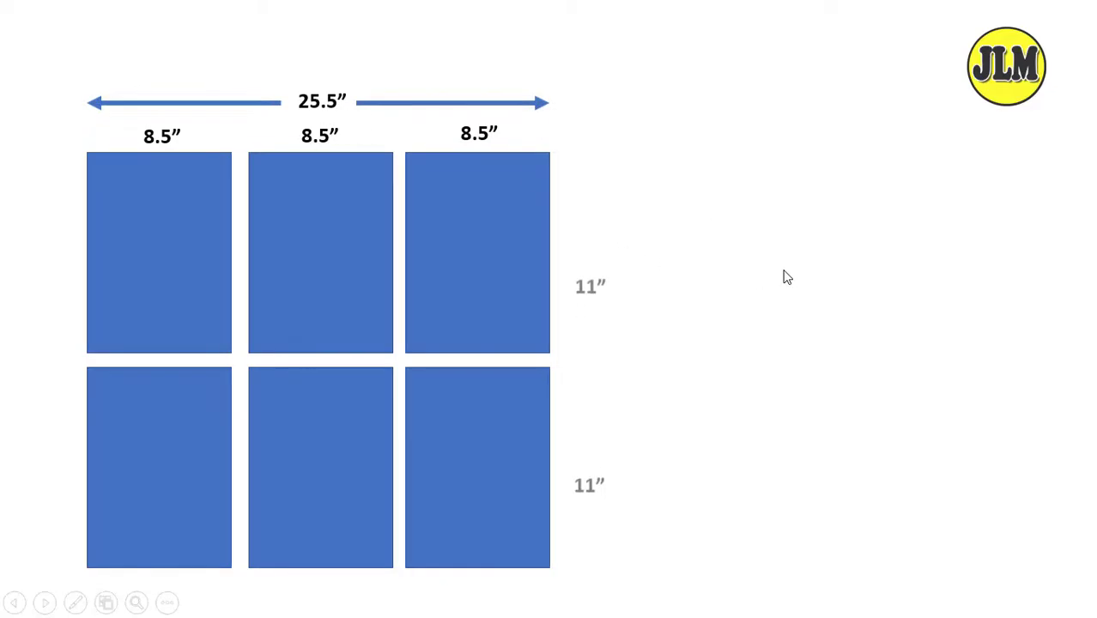
pyautogui.click(812, 392)
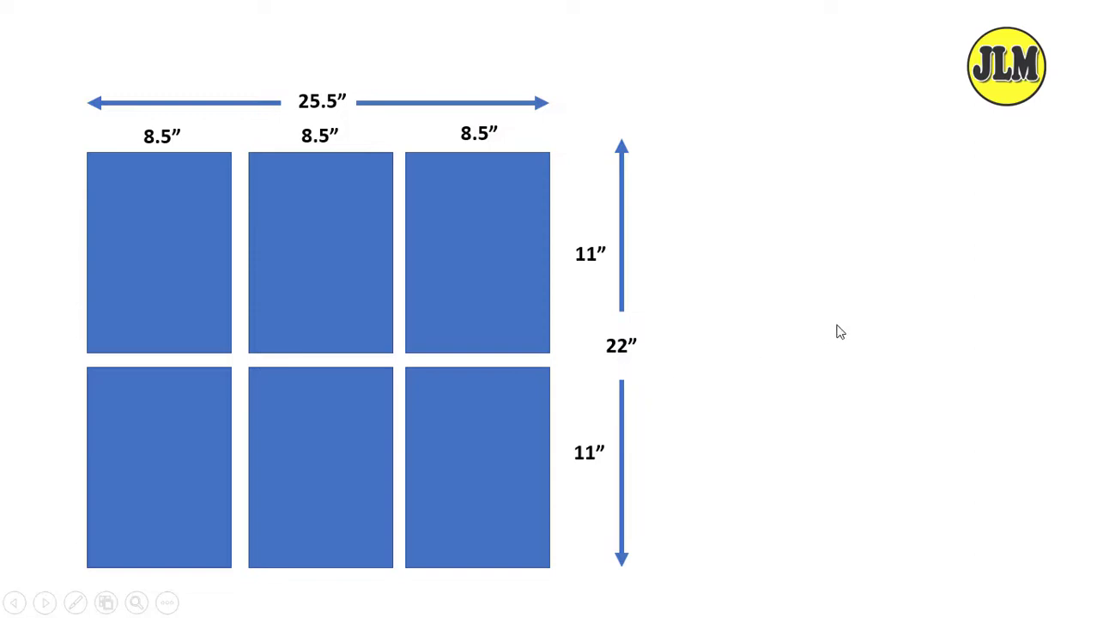
# - Reveal the calculations giving a 24.5″ width and 21″ height on the diagram
pyautogui.click(854, 269)
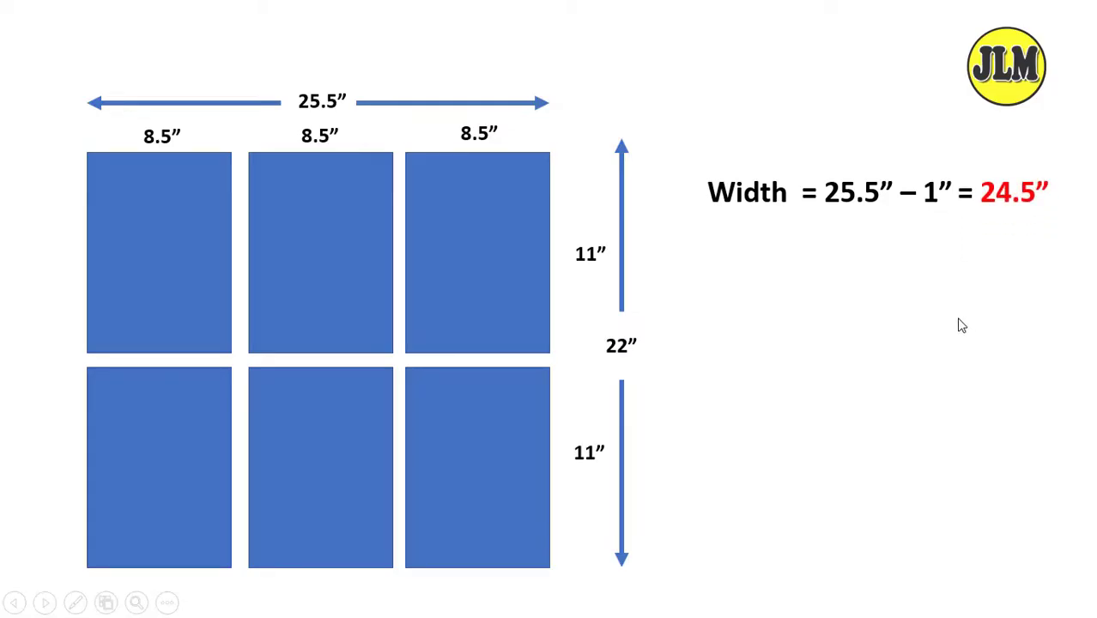
pyautogui.click(818, 350)
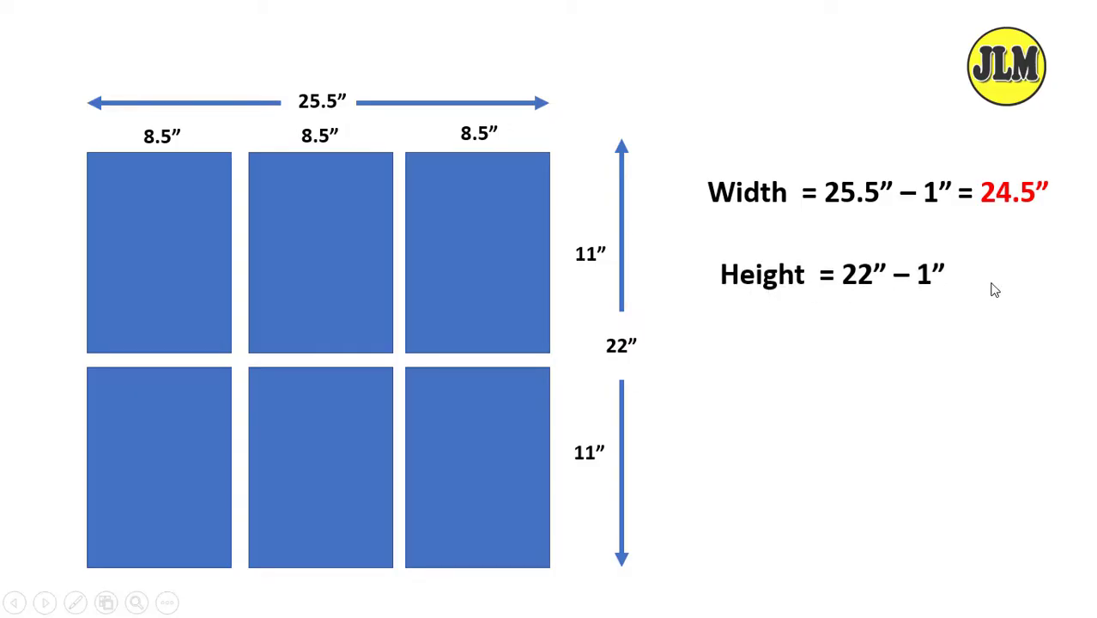
pyautogui.click(978, 365)
pyautogui.click(880, 401)
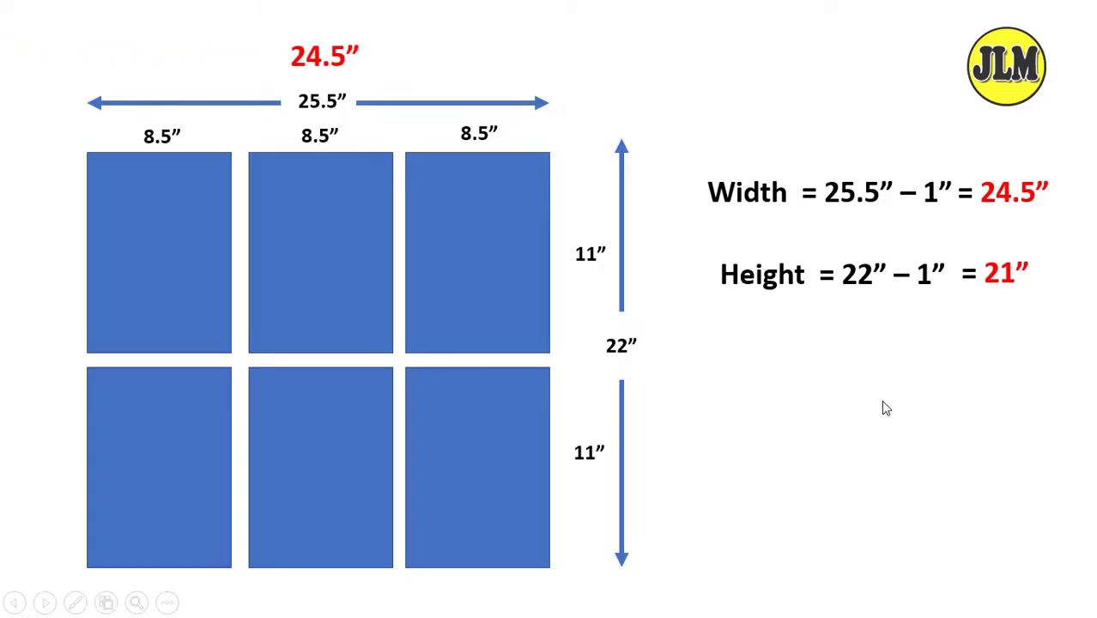
pyautogui.click(881, 402)
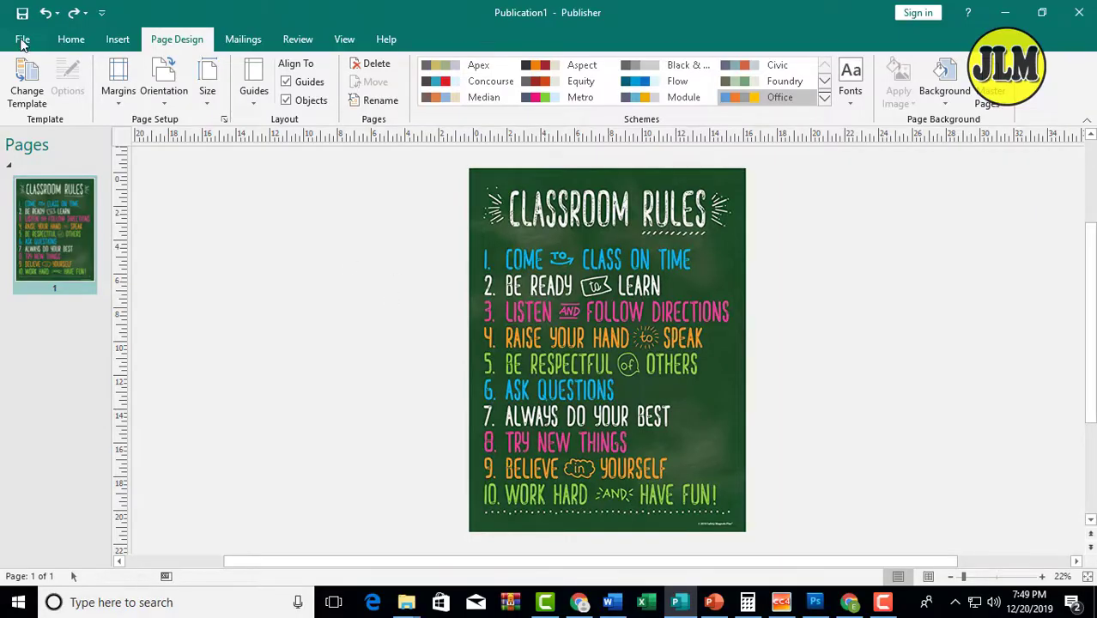
# - Review the tiled print preview, then go back to editing the page
pyautogui.click(23, 41)
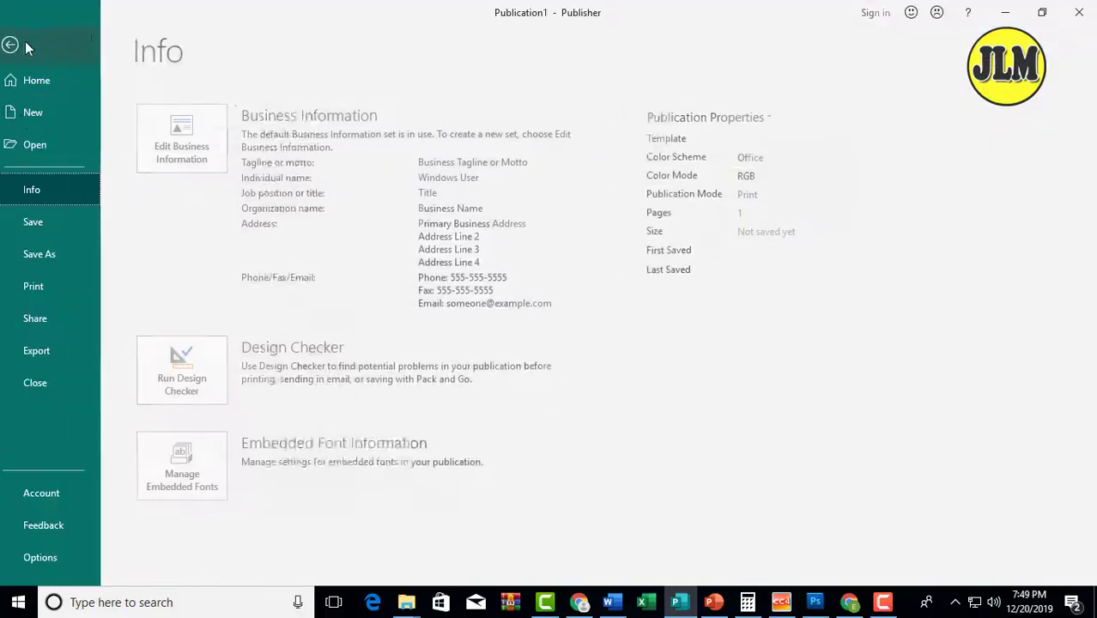
pyautogui.click(55, 281)
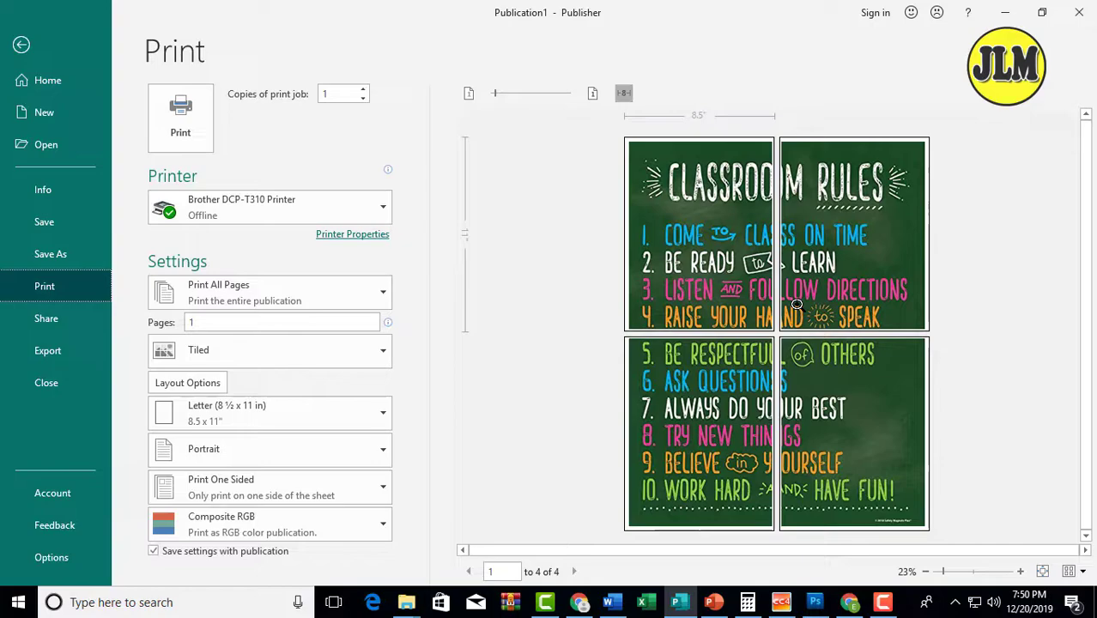
pyautogui.click(21, 45)
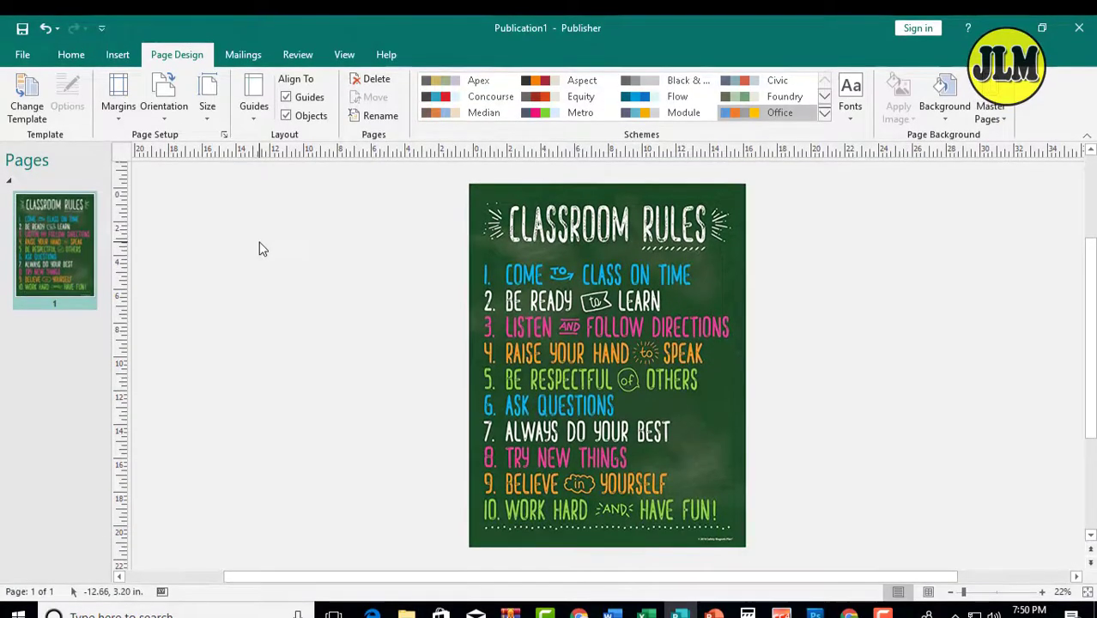
# - Bring up the page-size list on the Page Design tab
pyautogui.click(81, 56)
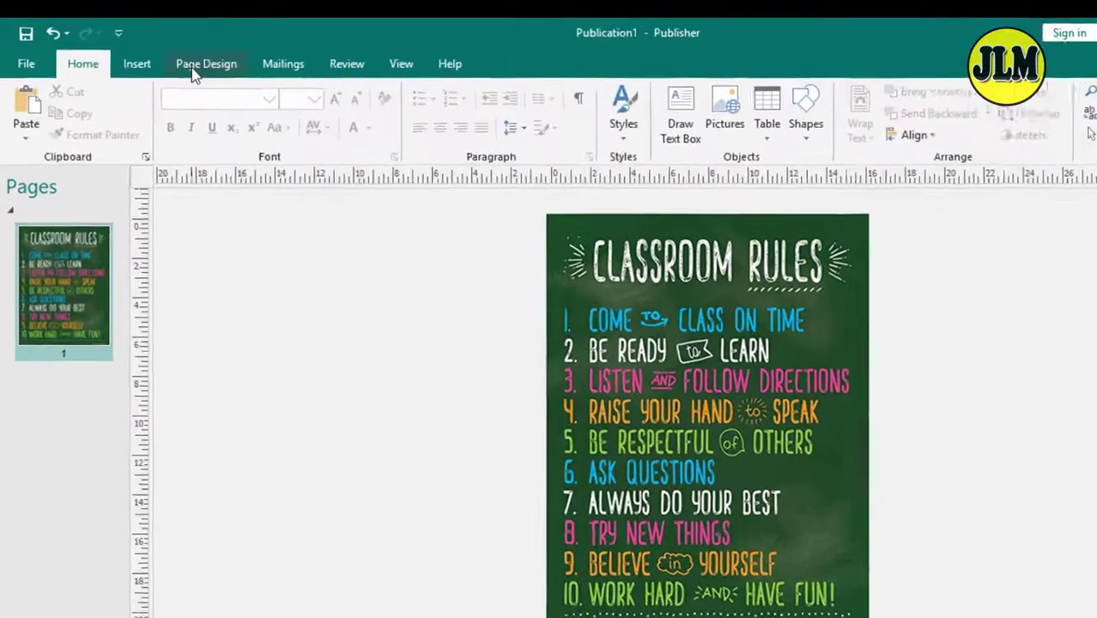
pyautogui.click(199, 65)
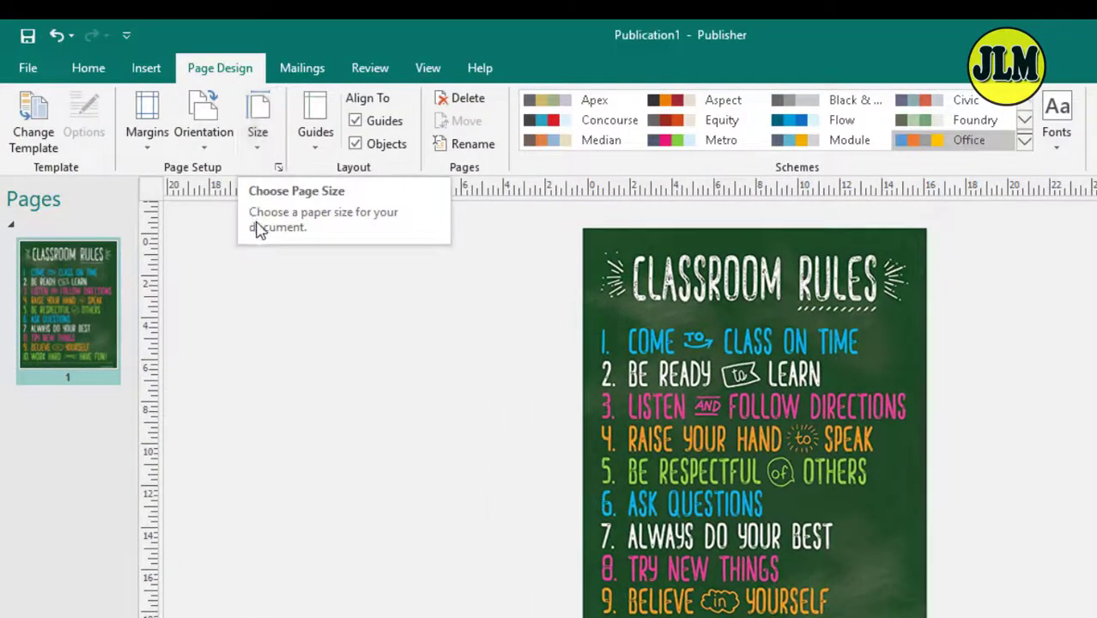
pyautogui.click(257, 142)
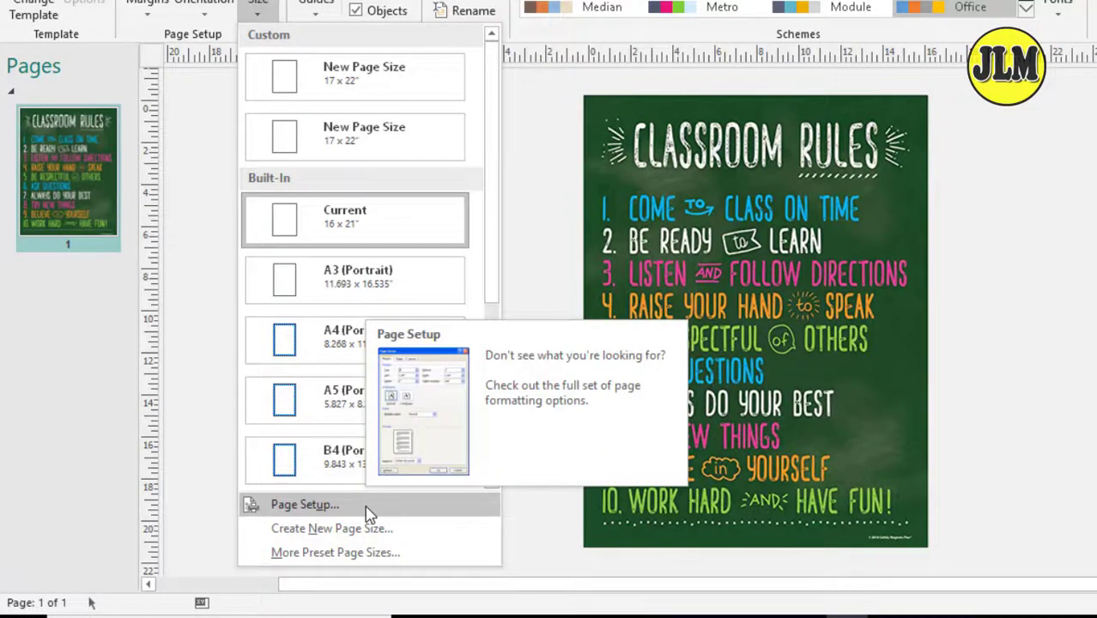
# - In Page Setup, check the PowerPoint tarp sketch and change the width from 16 to 24.5 inches
pyautogui.click(367, 508)
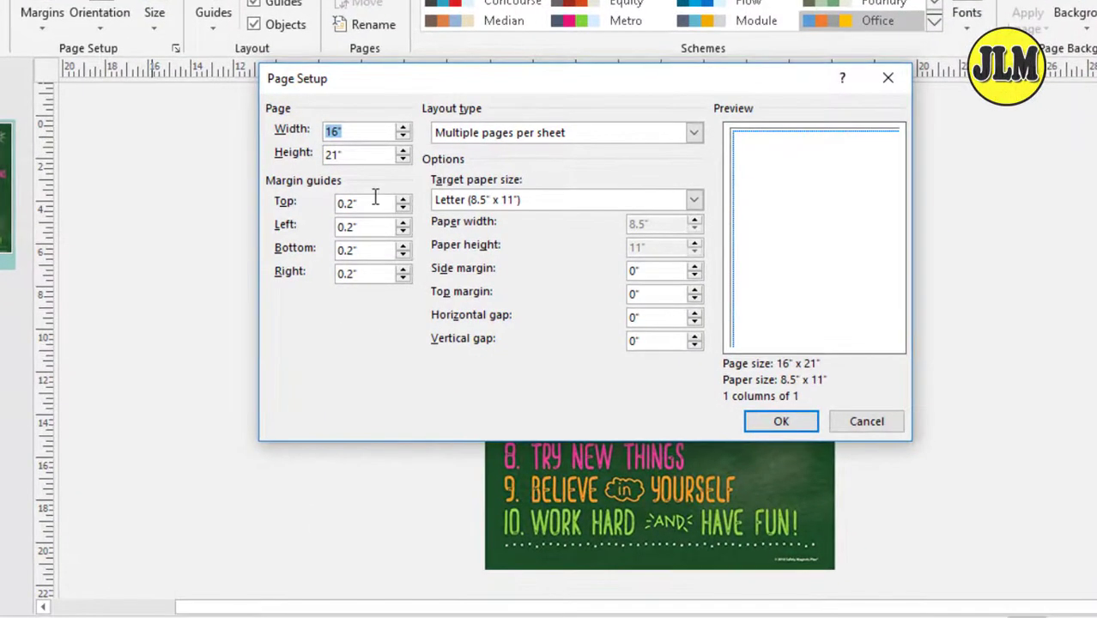
pyautogui.doubleClick(377, 203)
pyautogui.click(370, 210)
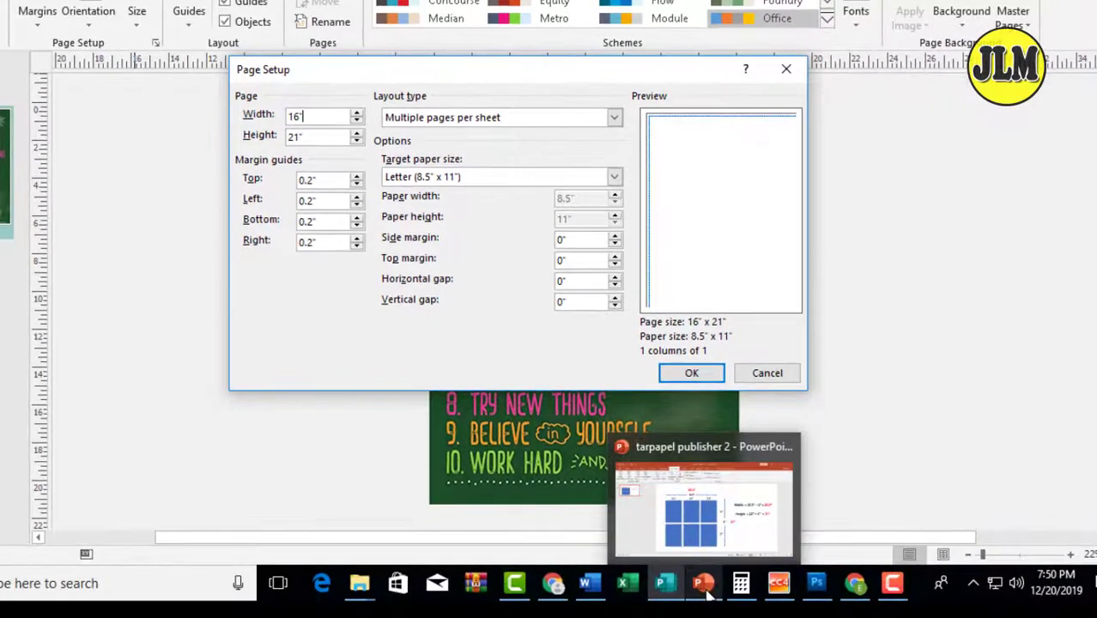
pyautogui.click(705, 592)
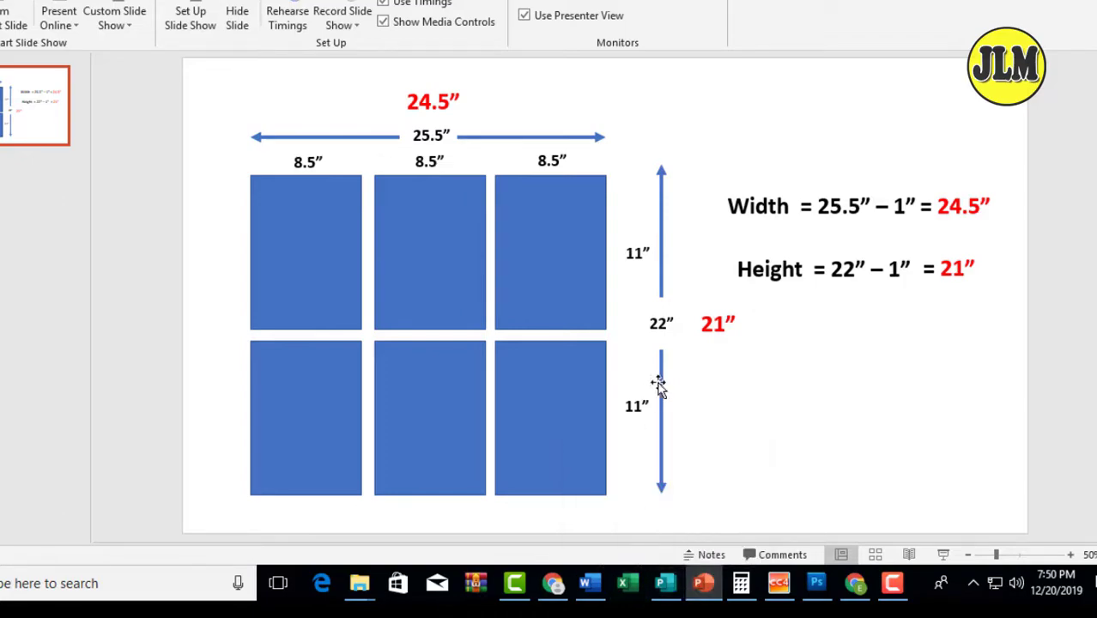
pyautogui.click(665, 582)
pyautogui.doubleClick(318, 118)
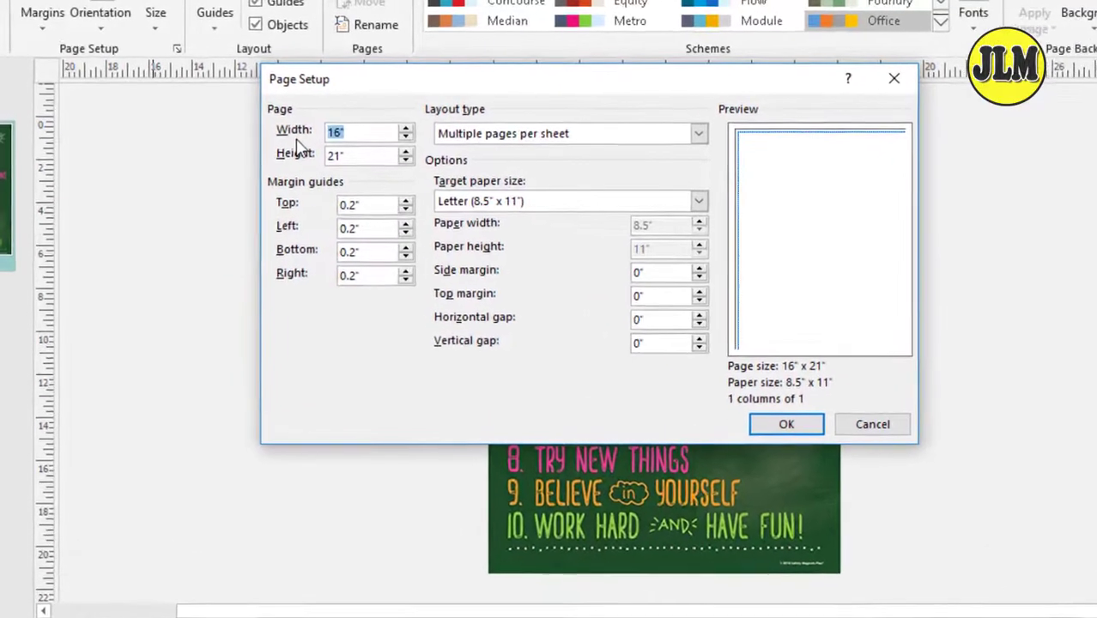
pyautogui.write('24.5')
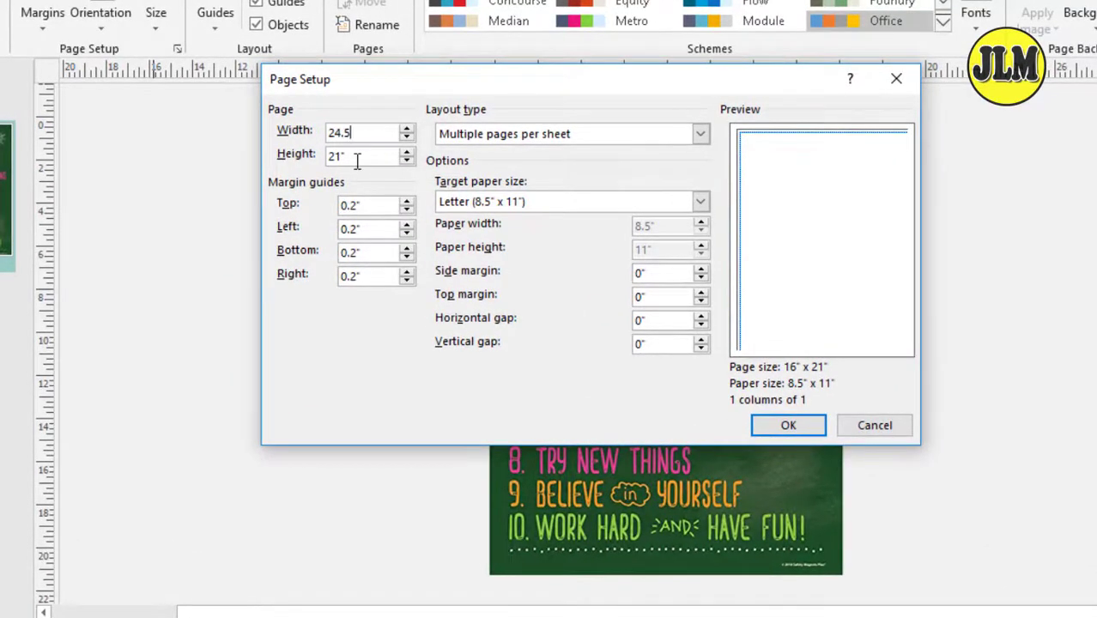
pyautogui.press('Tab')
# - Apply the 24.5 x 21 inch page size and select the Classroom Rules picture
pyautogui.click(366, 154)
pyautogui.click(788, 427)
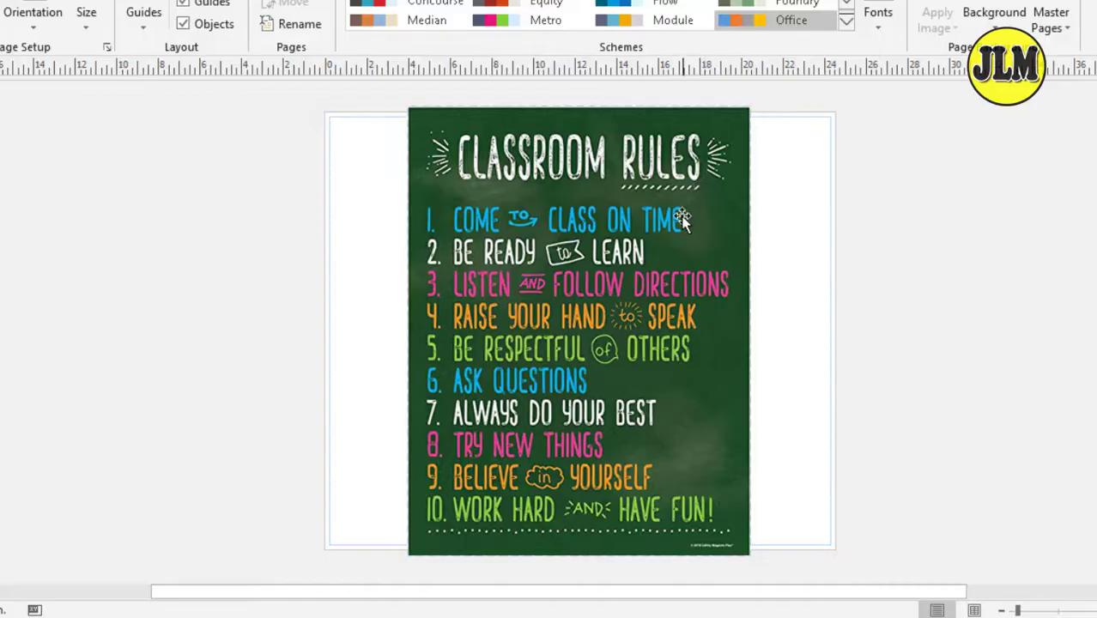
pyautogui.click(690, 249)
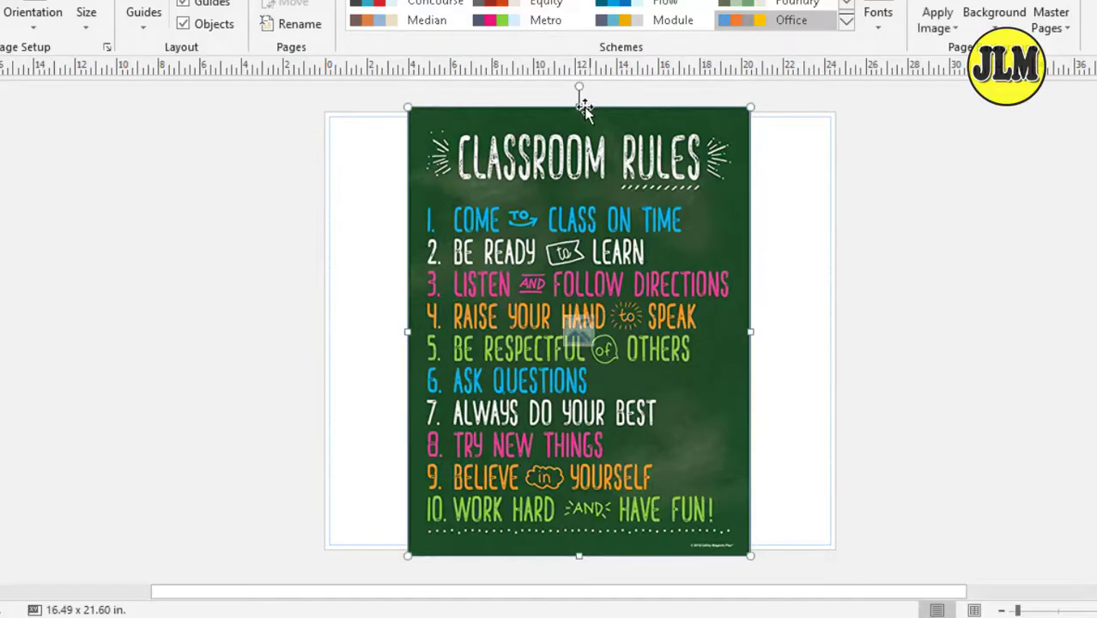
# - Stretch the picture's top, left, right and bottom edges to the page edges, about 24.05 x 20.60 in
pyautogui.moveTo(579, 110); pyautogui.dragTo(579, 118)
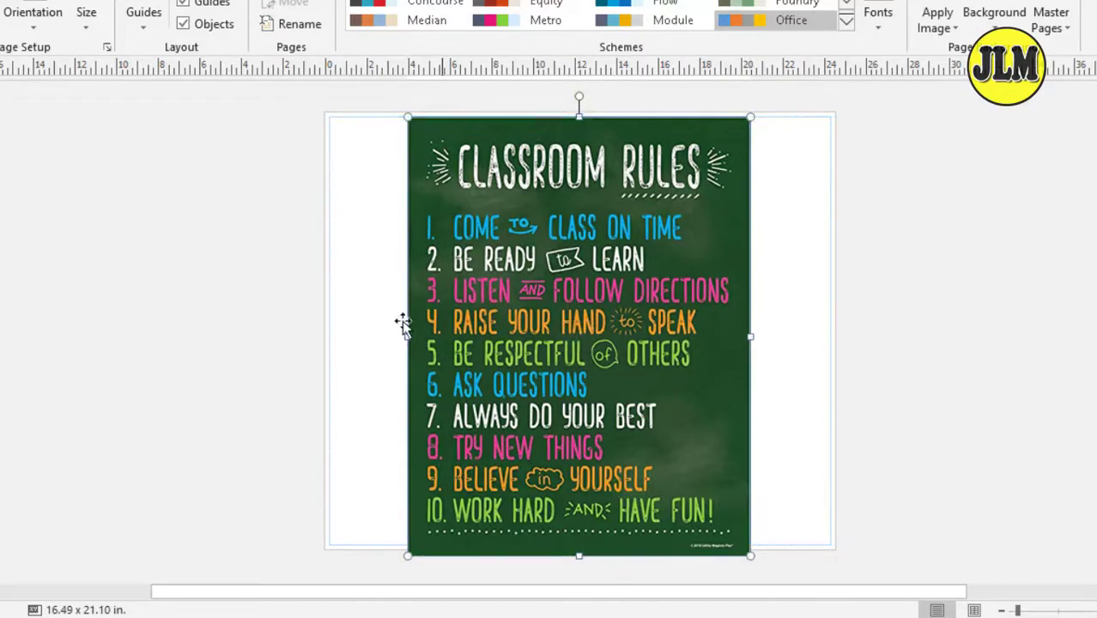
pyautogui.moveTo(406, 335); pyautogui.dragTo(329, 323)
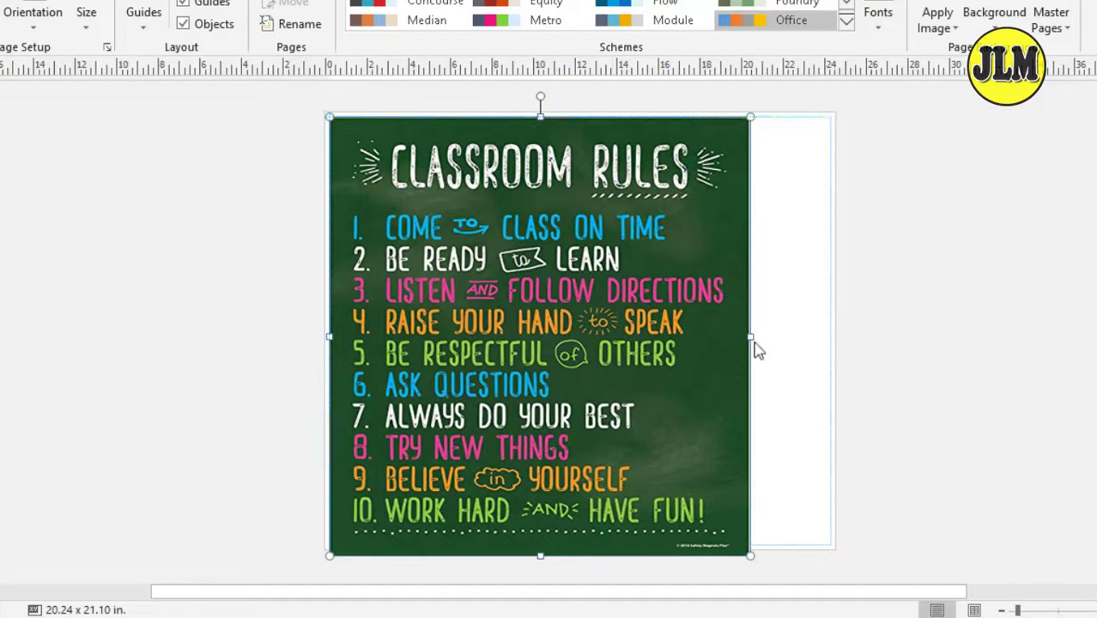
pyautogui.moveTo(748, 336); pyautogui.dragTo(829, 335)
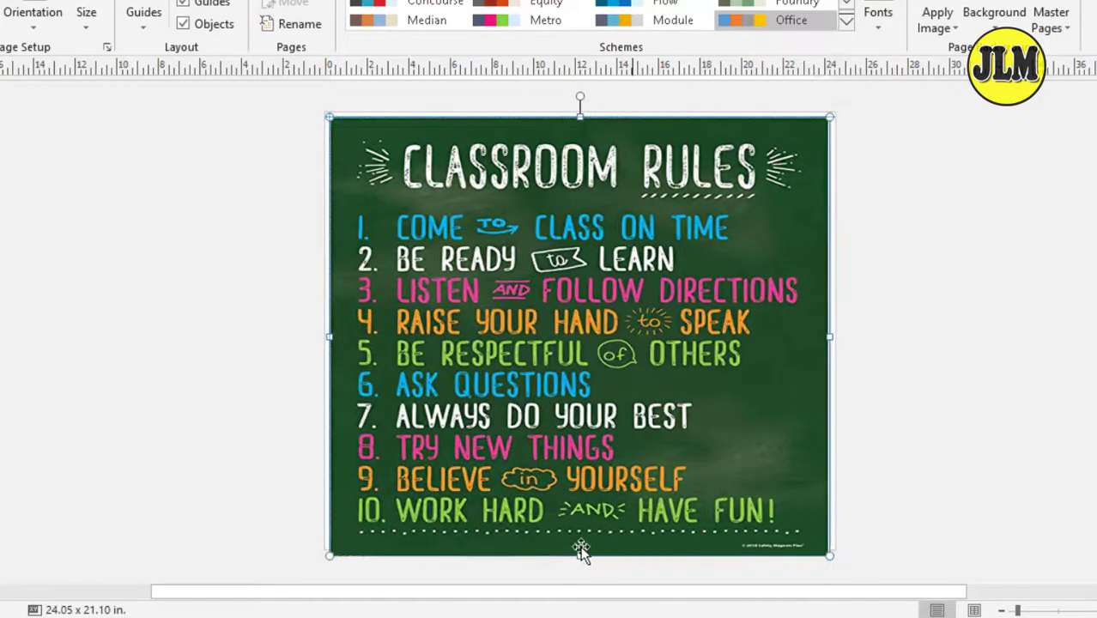
pyautogui.moveTo(578, 555)
pyautogui.mouseDown()
pyautogui.moveTo(579, 529)
pyautogui.moveTo(580, 546)
pyautogui.mouseUp()
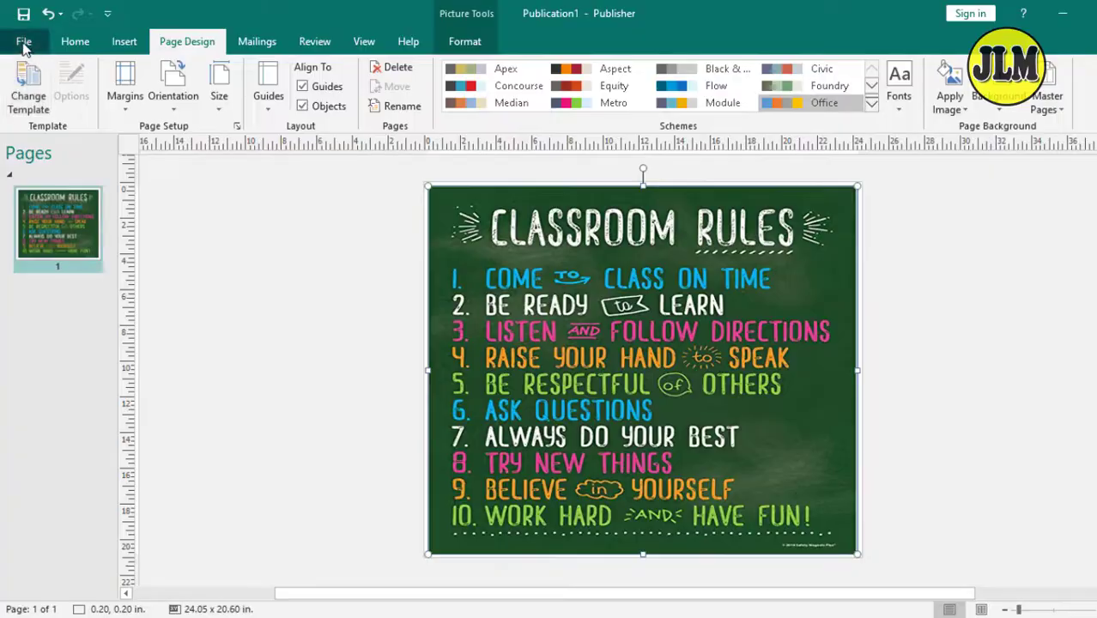
pyautogui.click(18, 43)
pyautogui.click(58, 308)
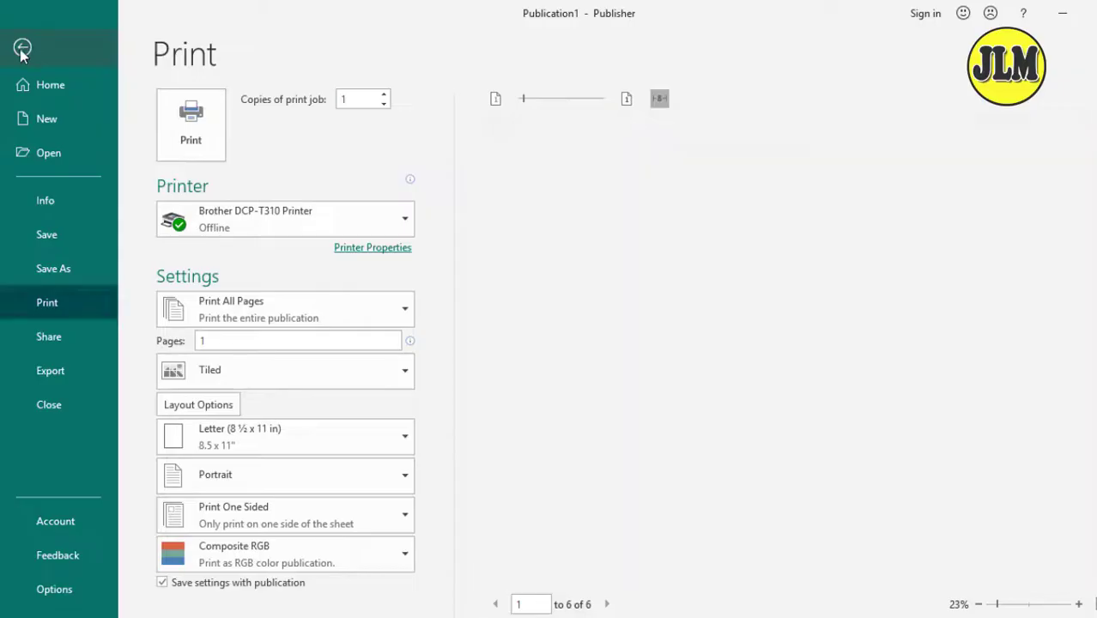
pyautogui.click(23, 49)
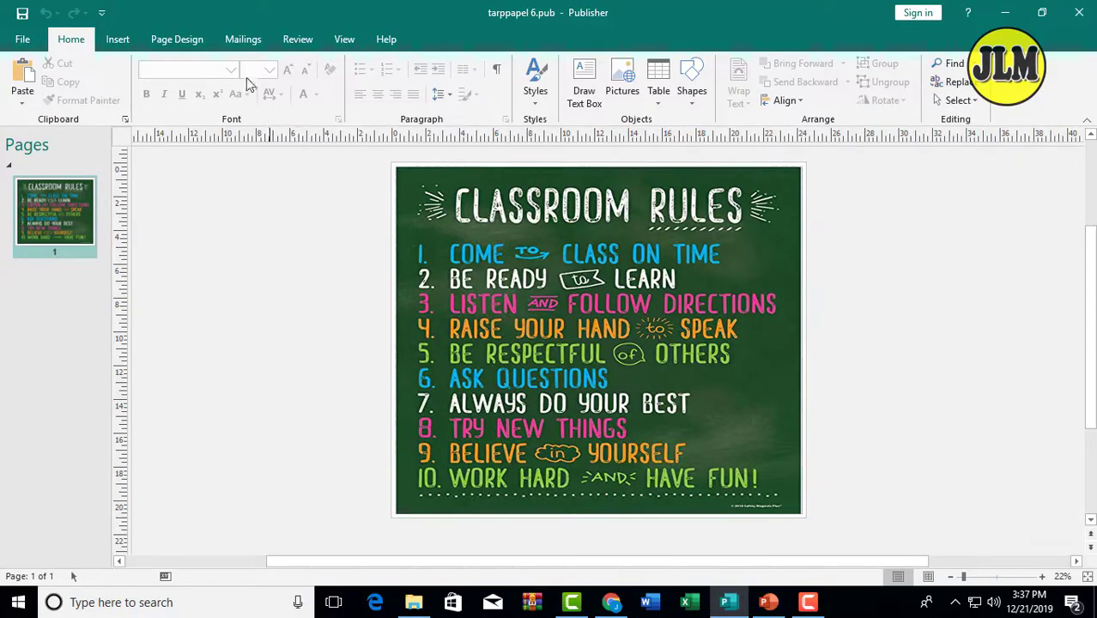
pyautogui.click(117, 43)
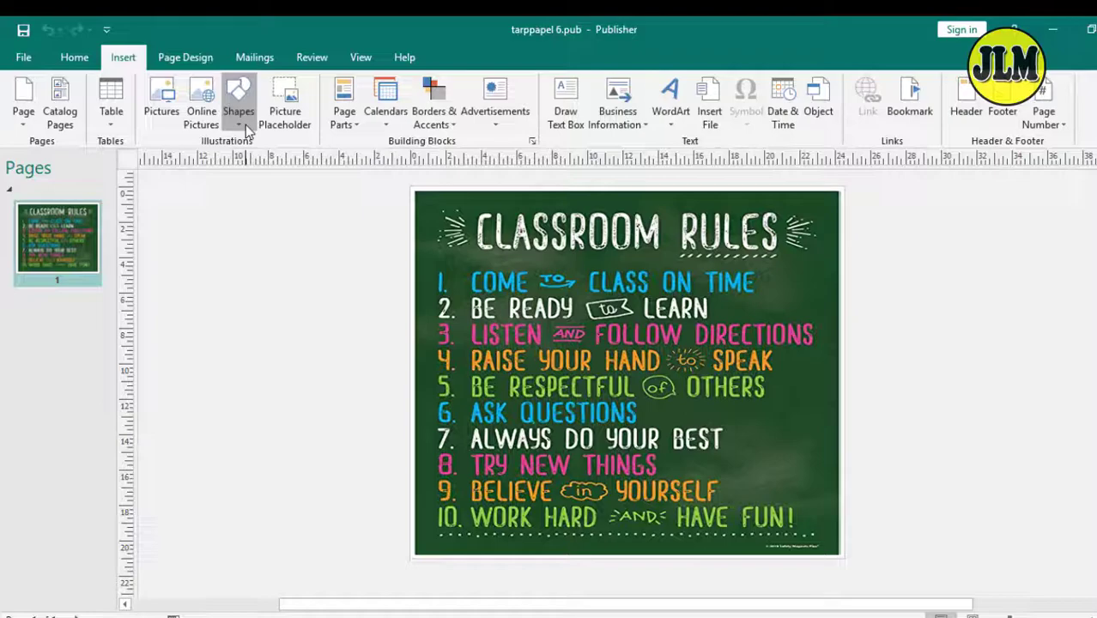
pyautogui.click(245, 126)
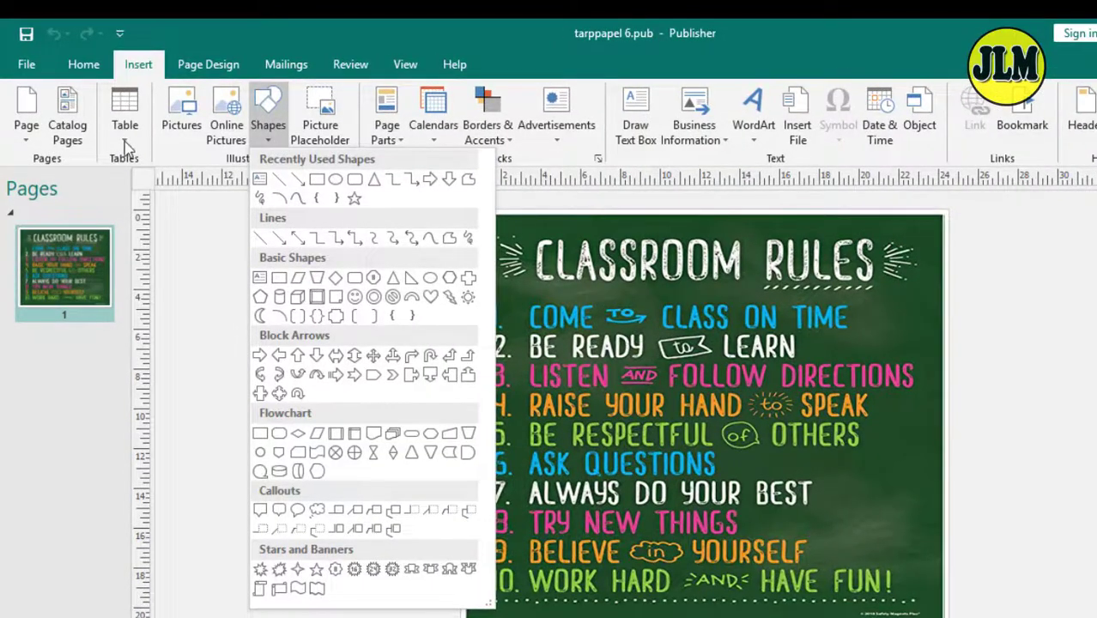
pyautogui.click(126, 146)
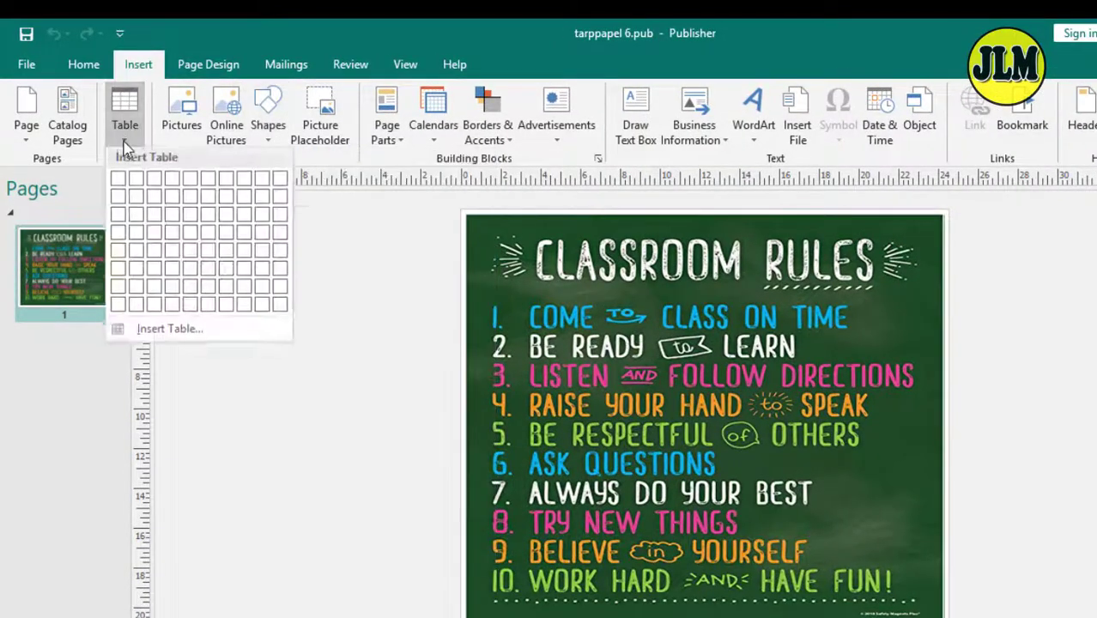
pyautogui.click(877, 266)
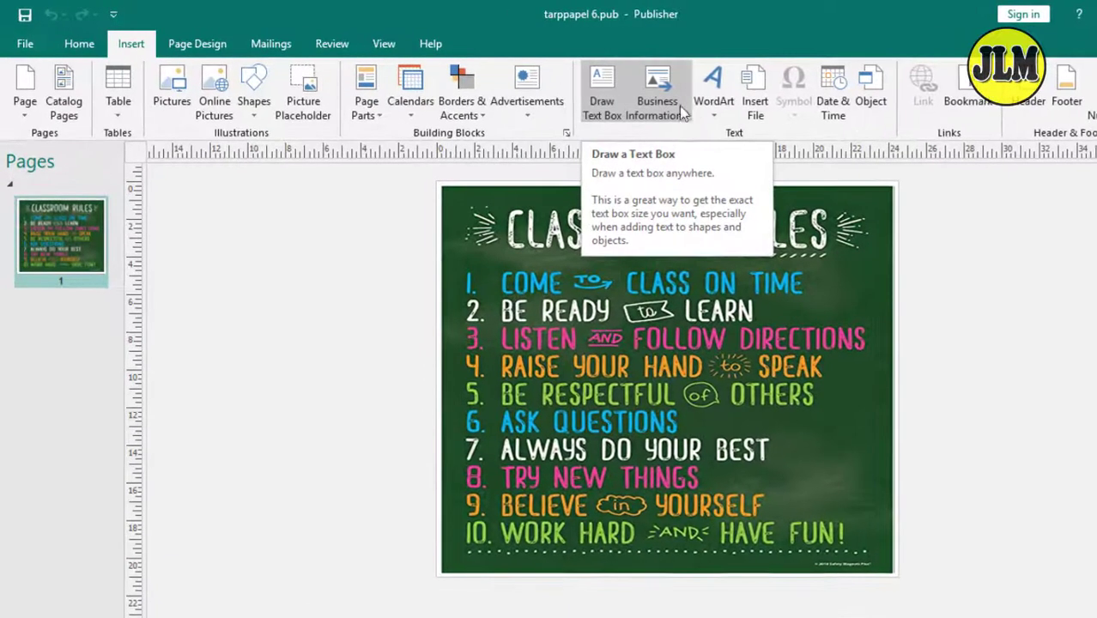
pyautogui.click(601, 94)
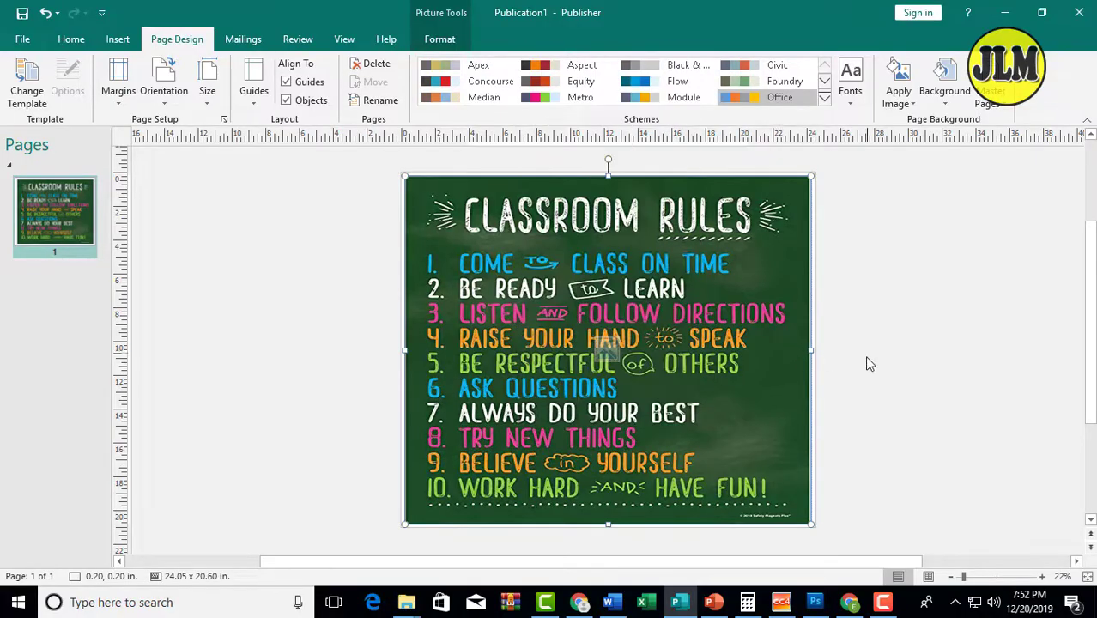
pyautogui.click(880, 606)
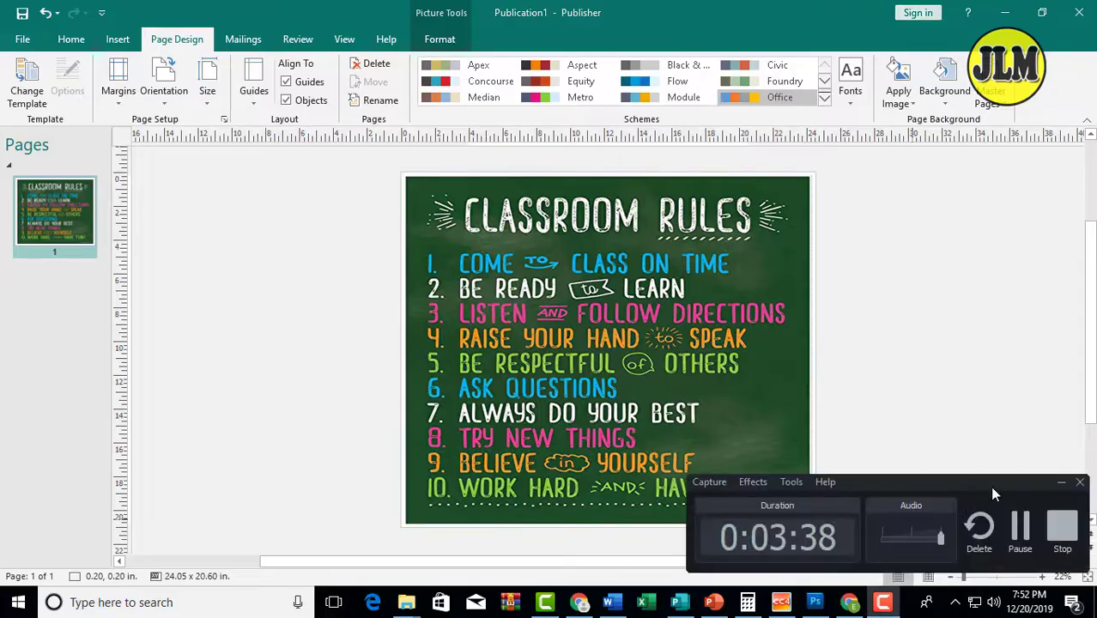